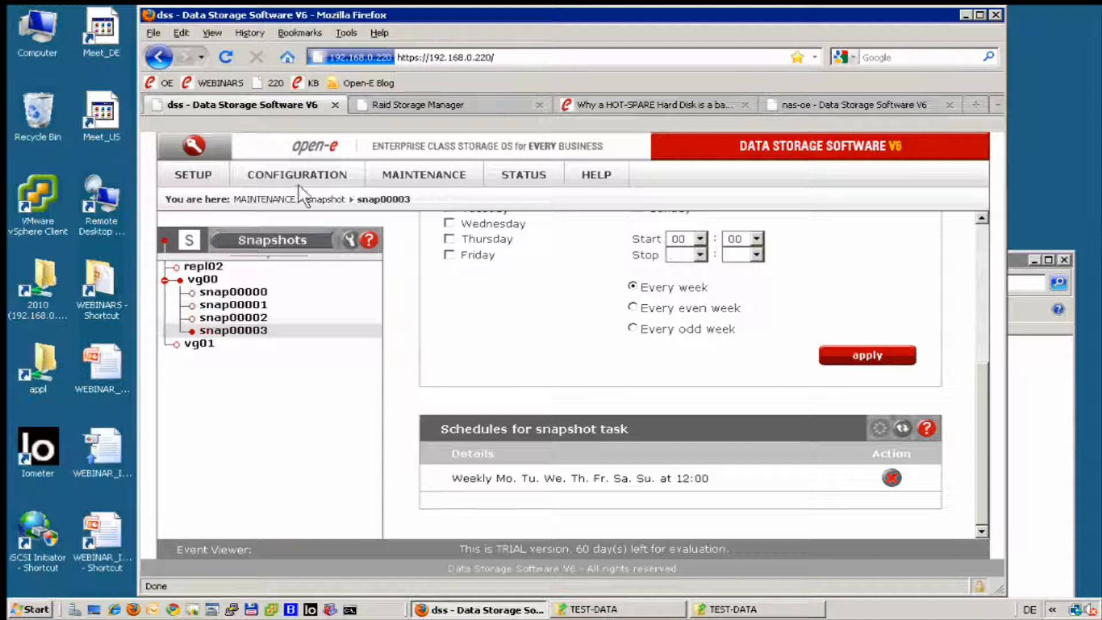
Open the vg00 volume group in the dss server's volume manager.
left_click(267, 170)
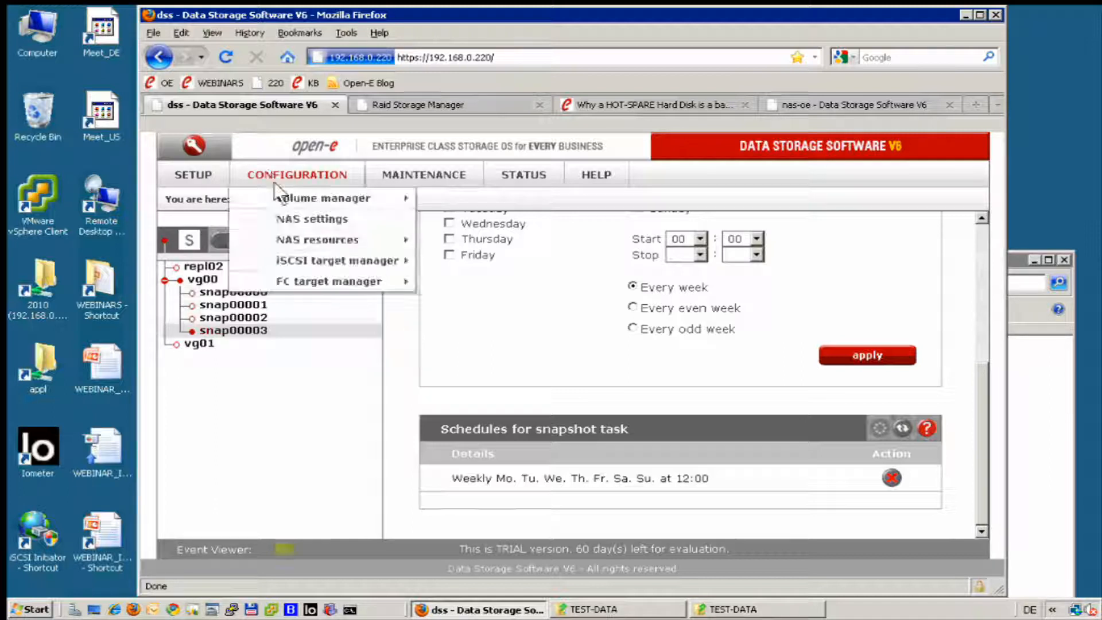
mouse_move(321, 198)
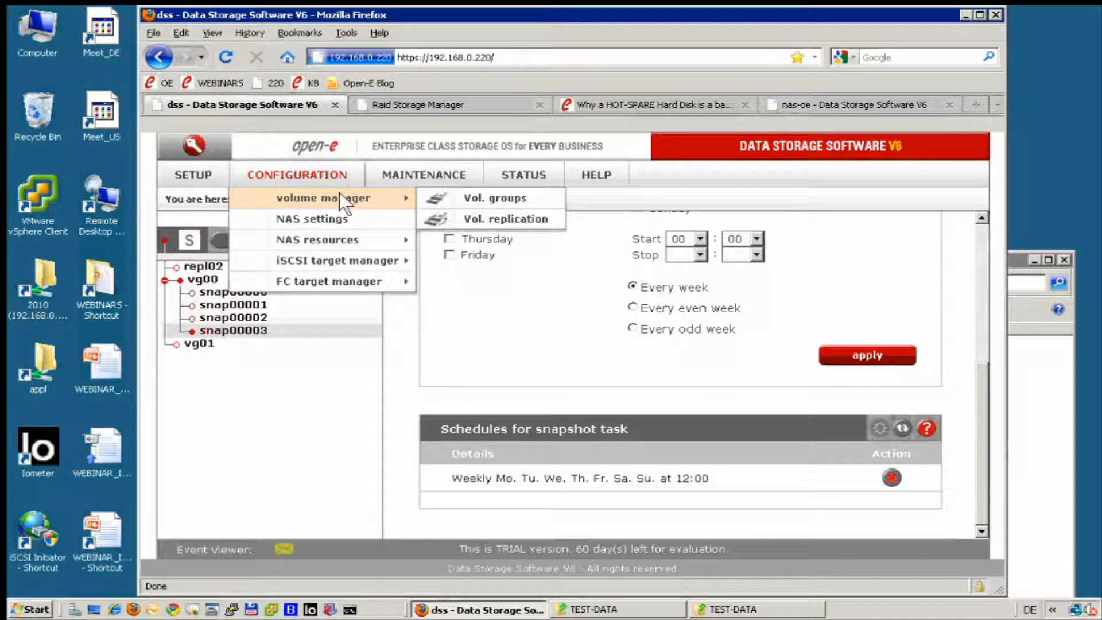
left_click(434, 197)
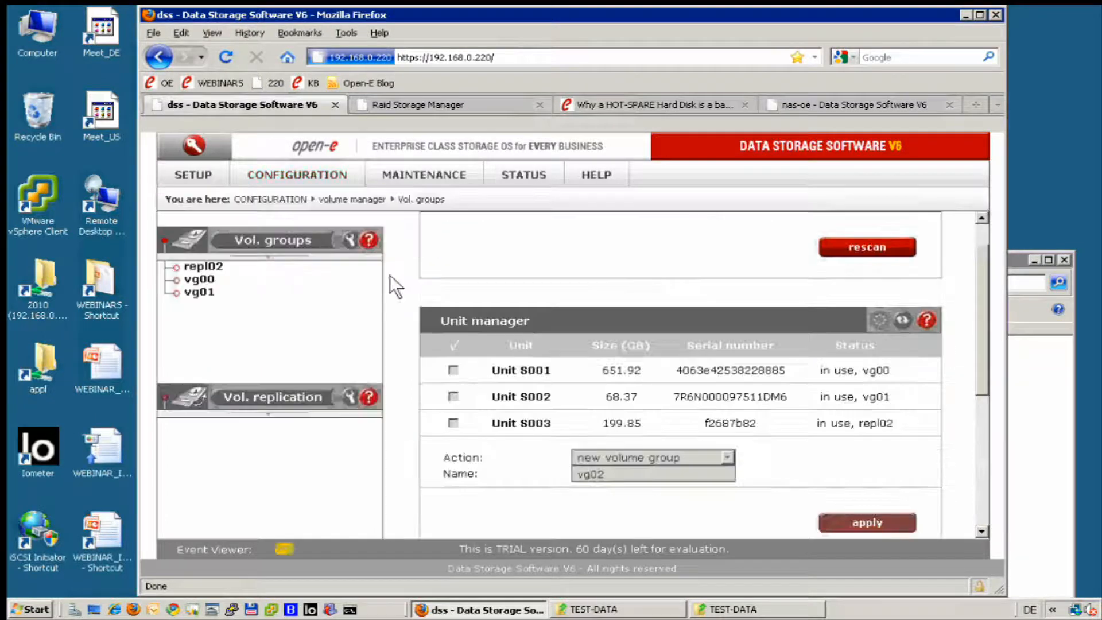
left_click(204, 280)
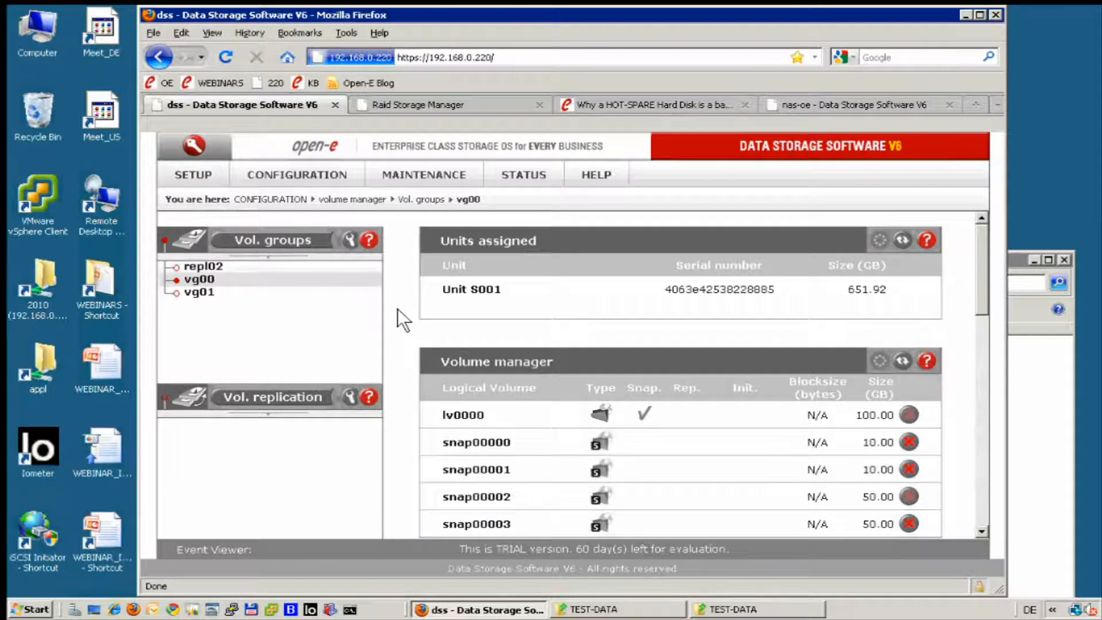
Choose to add a new iSCSI volume to vg00 with the option to create a new target automatically.
scroll(418, 308, "down", 10)
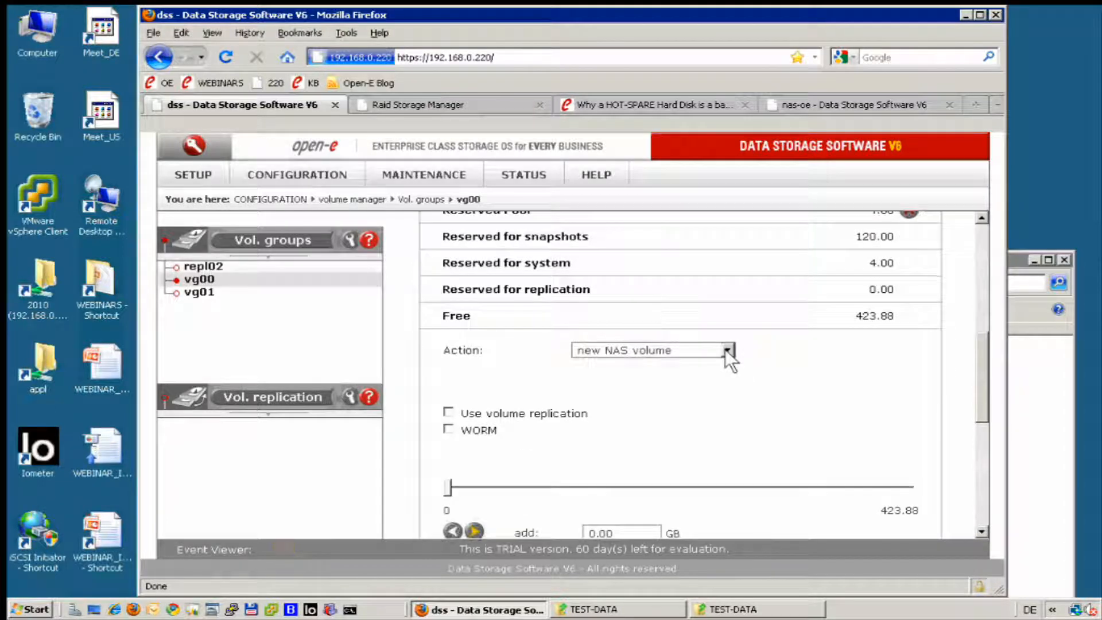
left_click(727, 350)
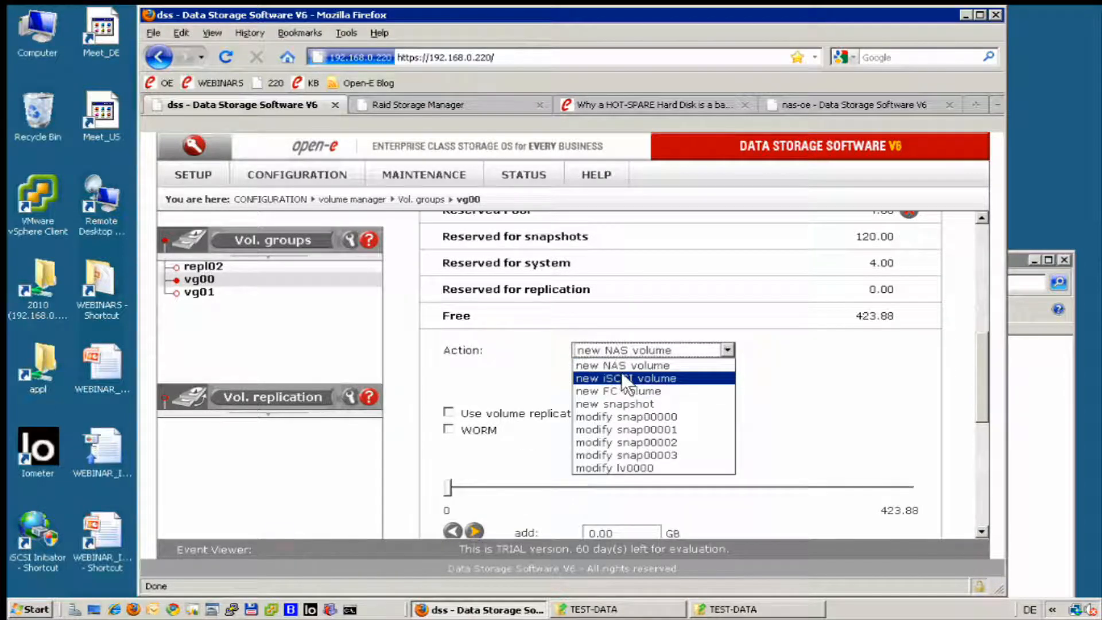
left_click(634, 378)
scroll(763, 390, "down", 3)
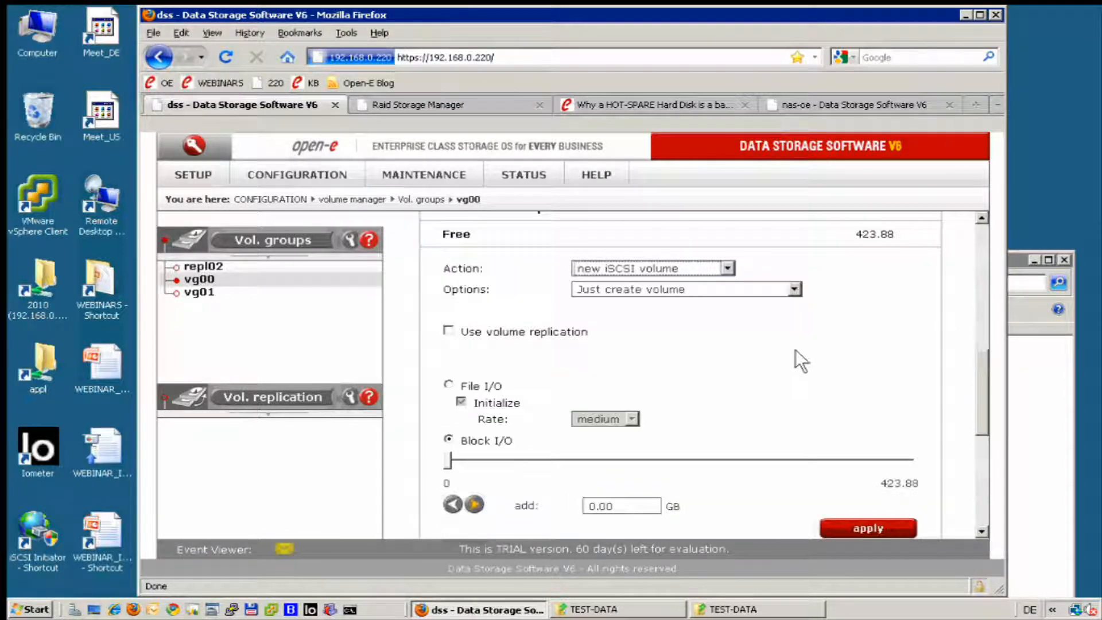
left_click(787, 281)
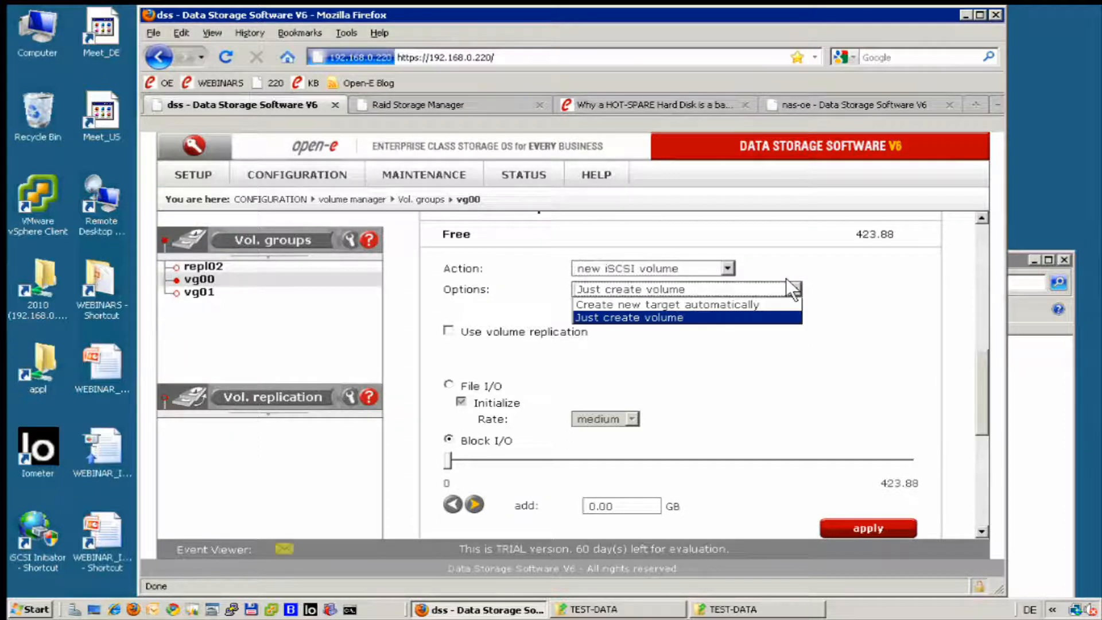
left_click(666, 304)
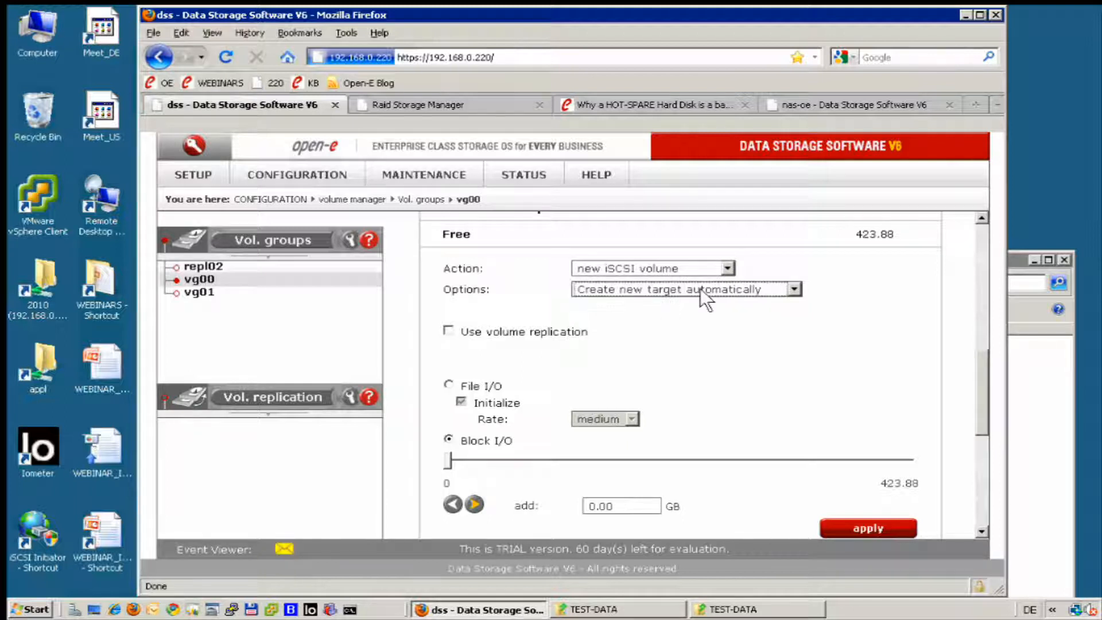
Enable volume replication for the new iSCSI volume and select Block I/O mode.
left_click(445, 325)
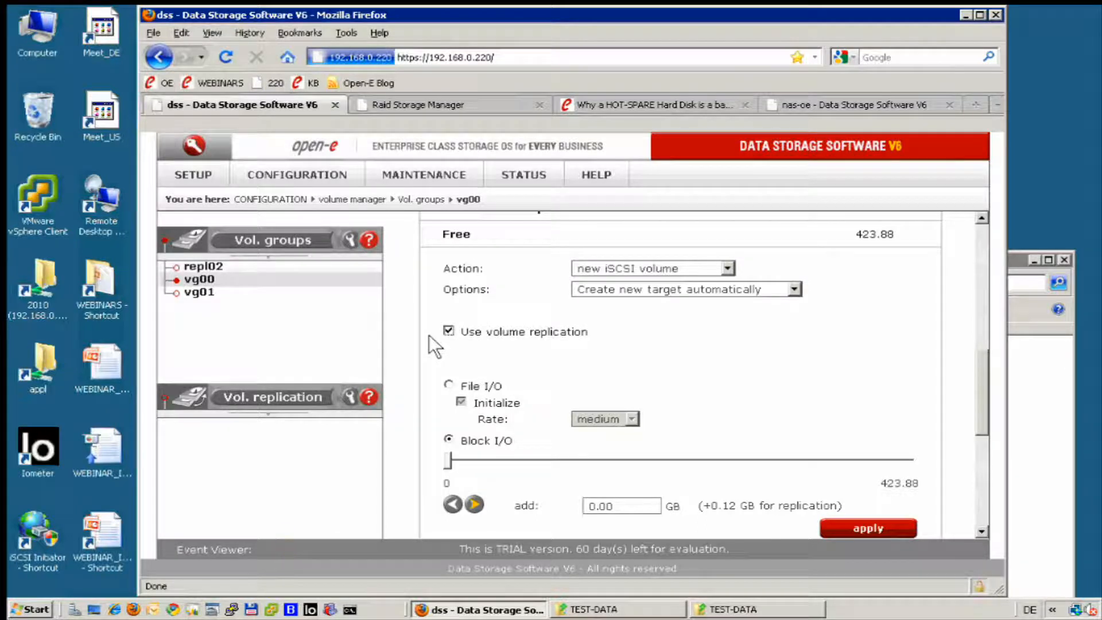
scroll(429, 335, "down", 2)
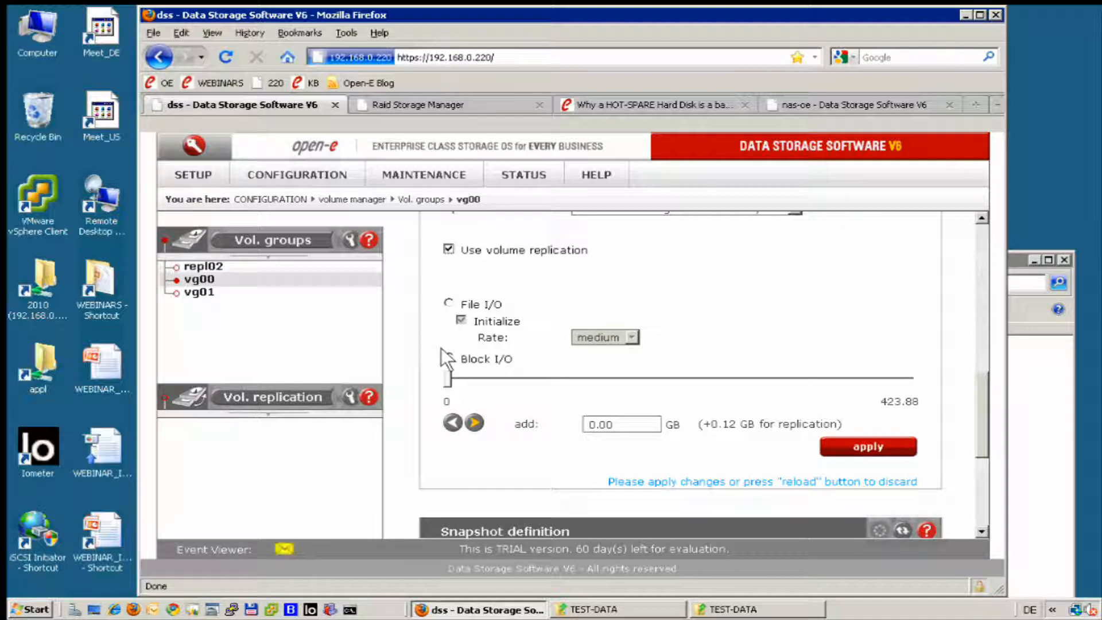
left_click(447, 356)
Set the new iSCSI volume's size to 50 GB.
left_click(649, 429)
key("BackSpace")
key("BackSpace")
key("BackSpace")
key("BackSpace")
type("20")
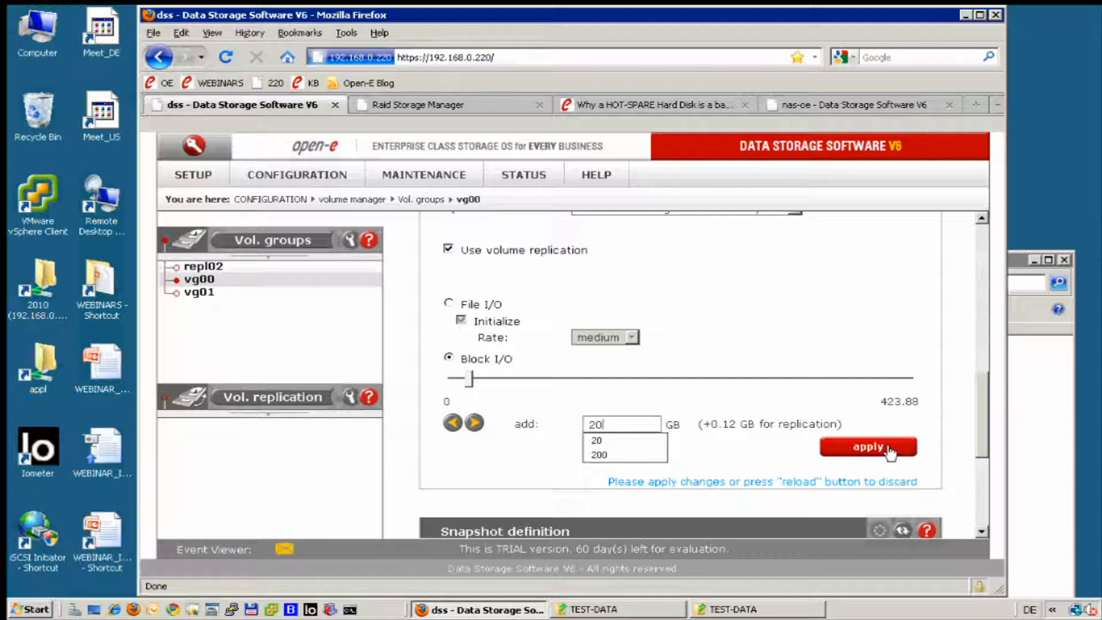
key("BackSpace")
key("BackSpace")
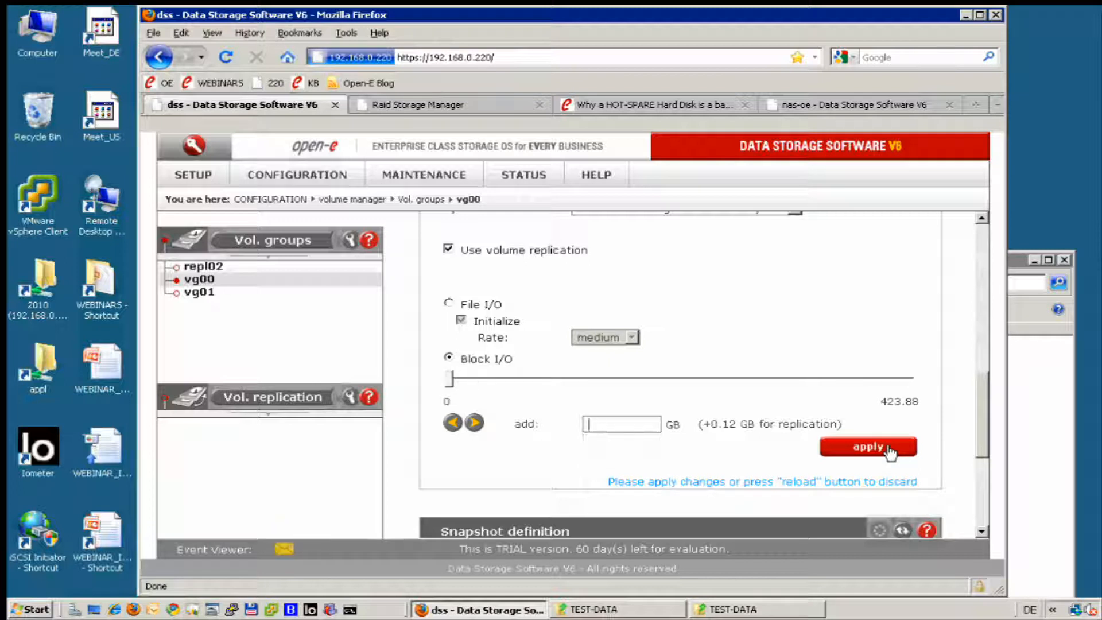
type("0")
key("BackSpace")
type("50")
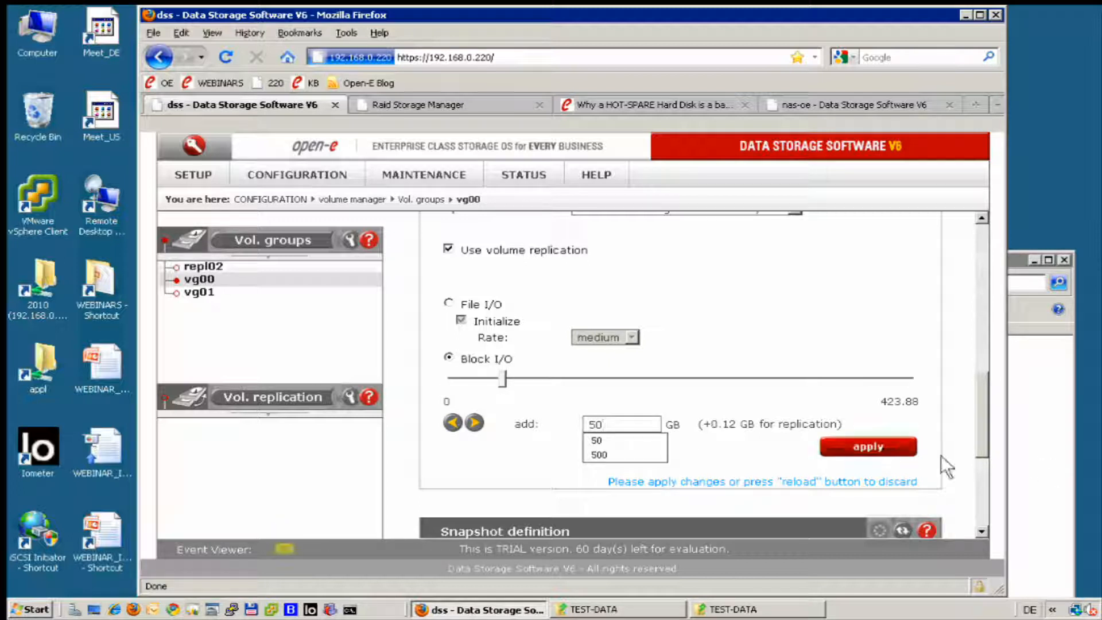
Apply the new iSCSI volume on the dss server, accepting the iSCSI connection and Block I/O notices.
left_click(888, 451)
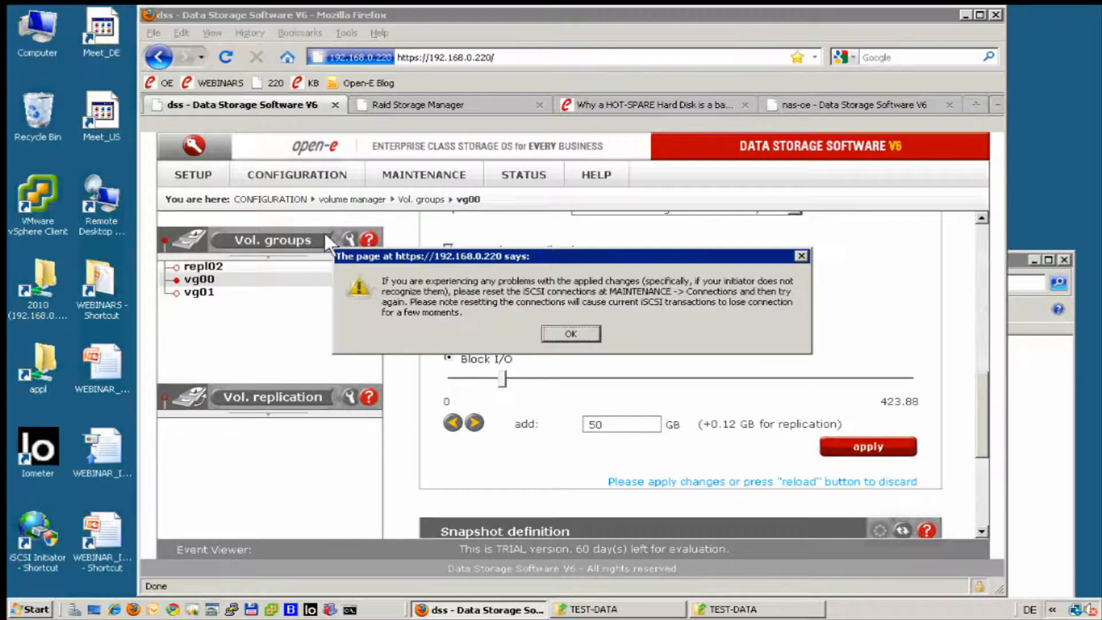
left_click(571, 333)
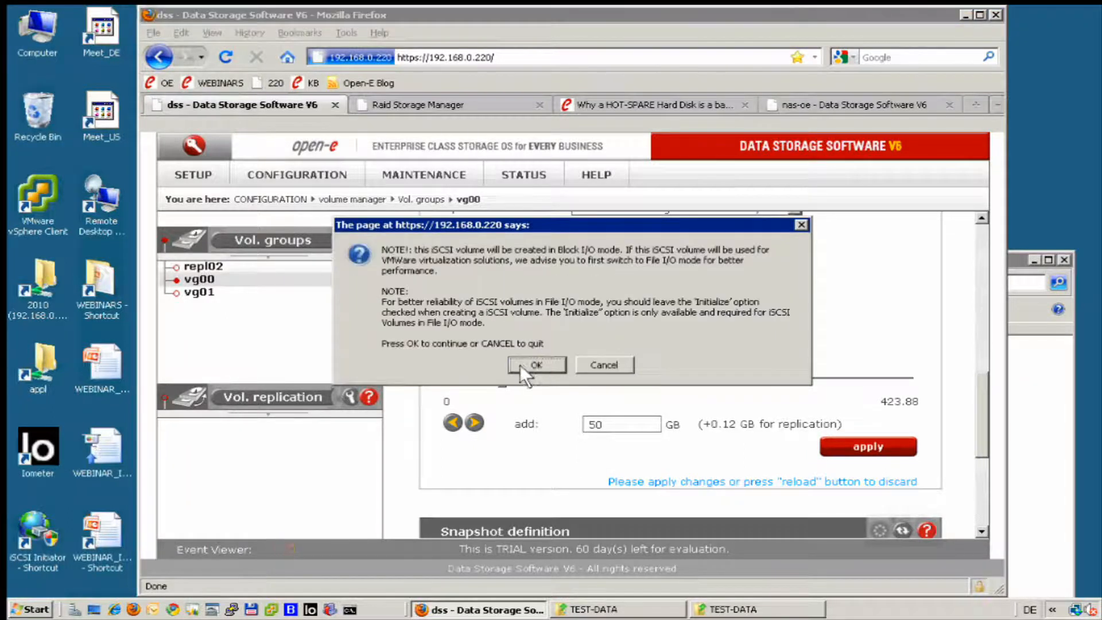
left_click(521, 364)
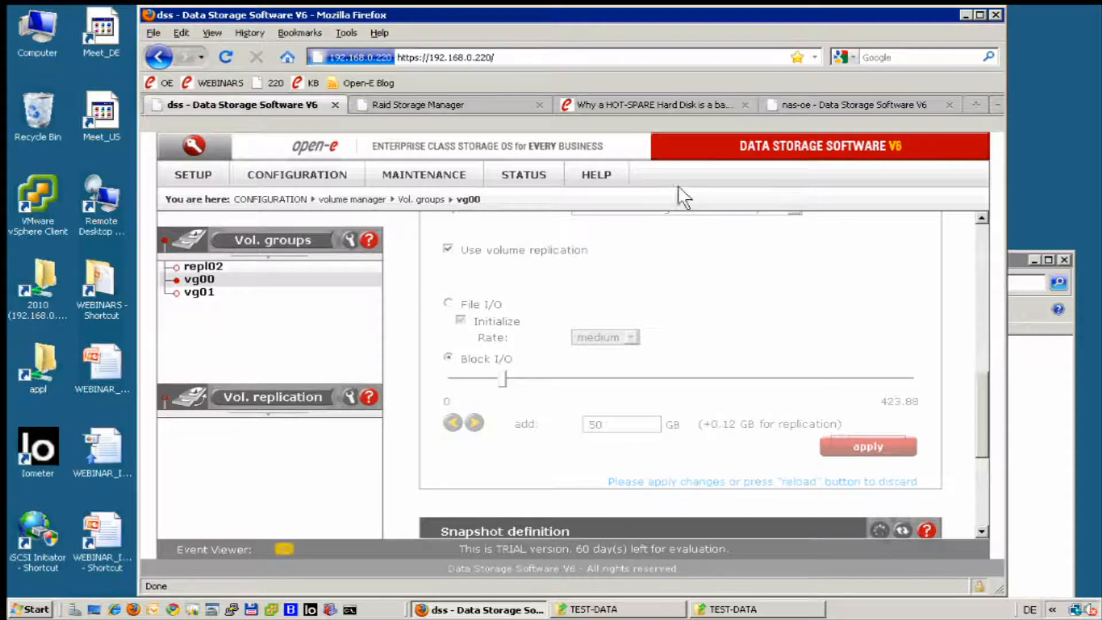
Switch to the nas-oe server at 192.168.0.50 and open its vg00 volume group.
left_click(808, 95)
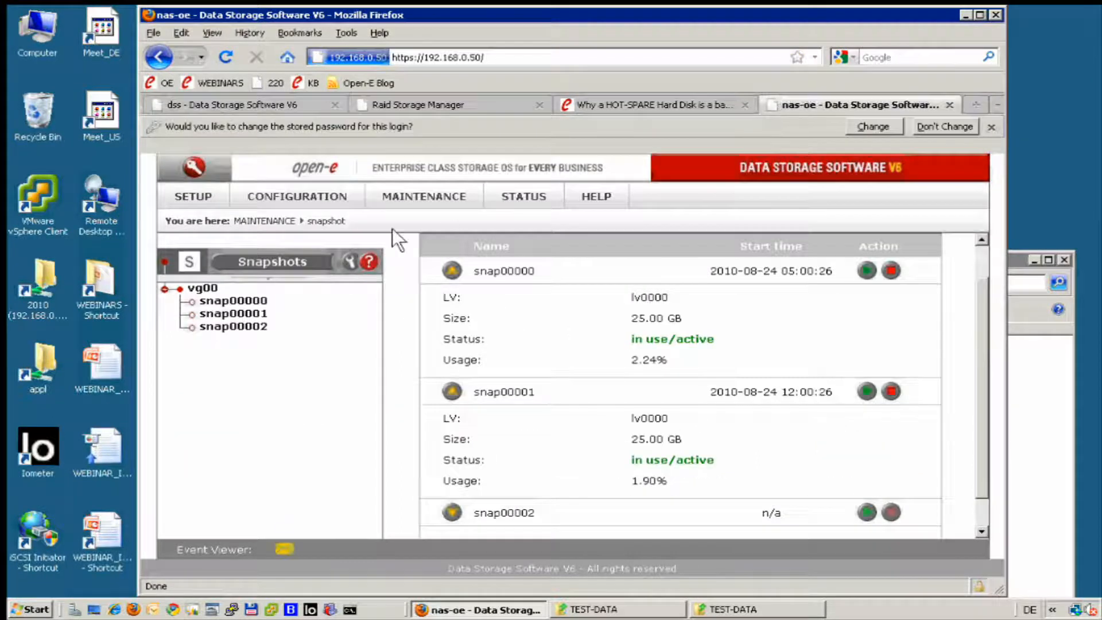
mouse_move(291, 187)
mouse_move(396, 220)
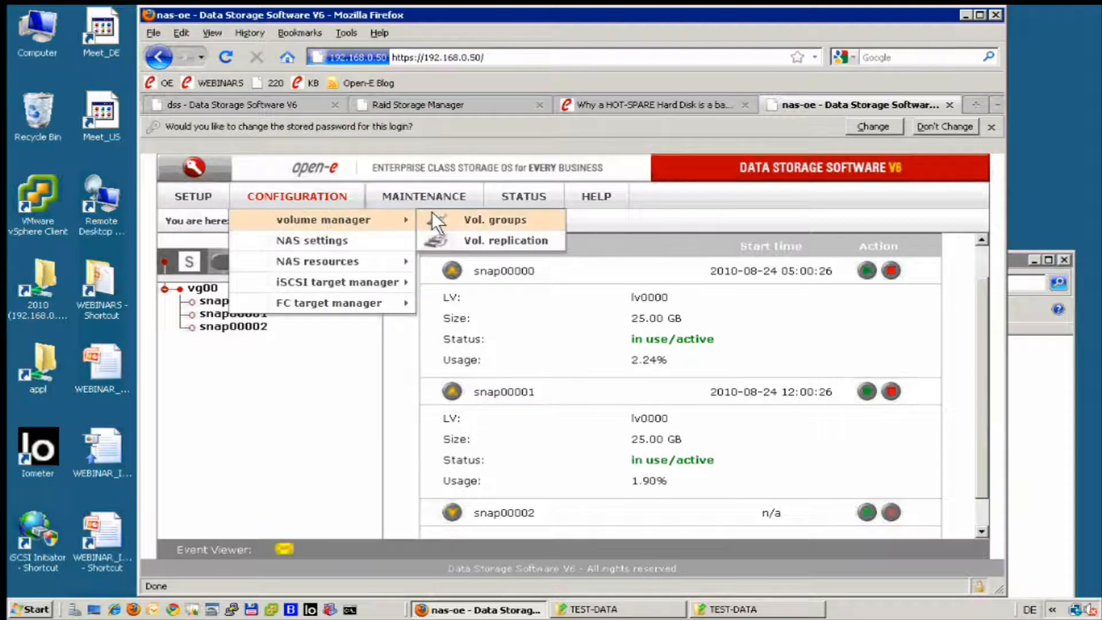
left_click(439, 216)
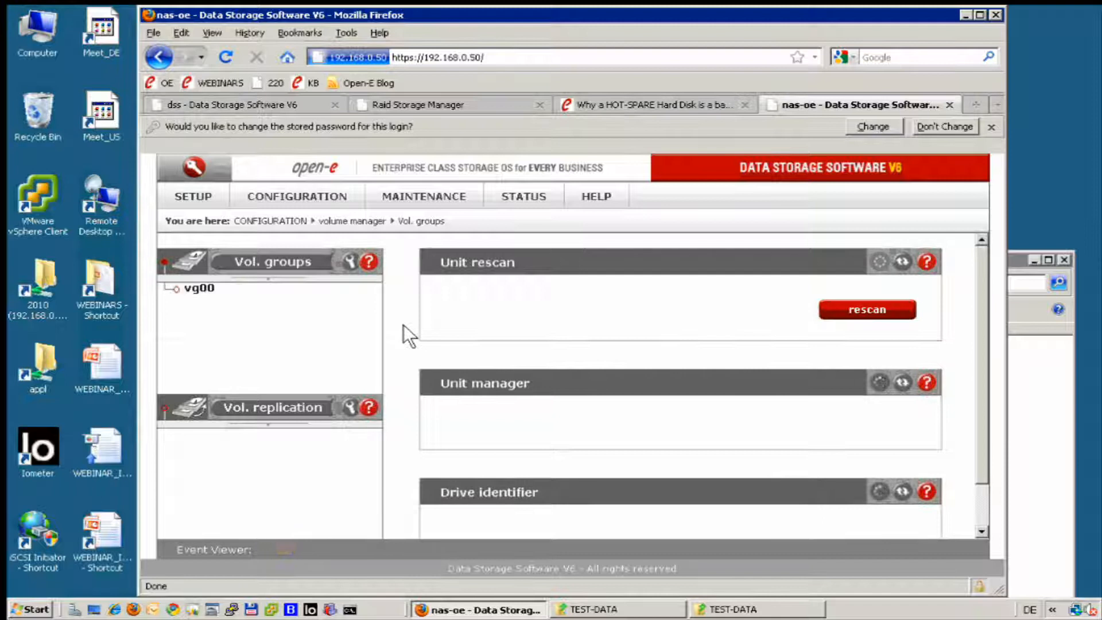
left_click(215, 291)
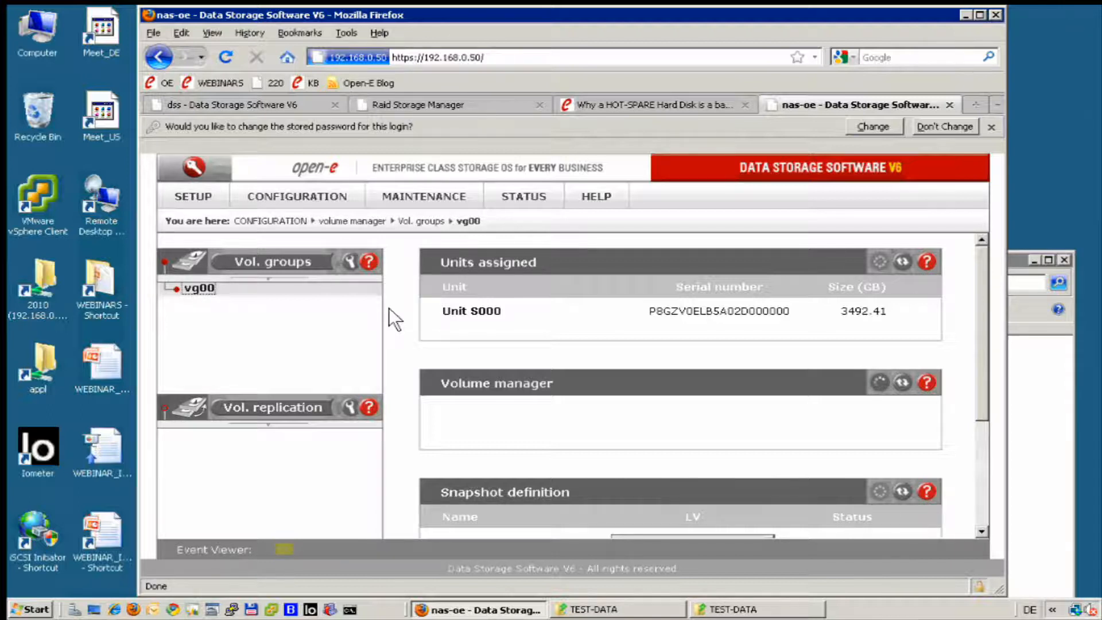
Set up a new iSCSI volume in the nas-oe server's vg00 with volume replication enabled.
scroll(389, 310, "down", 10)
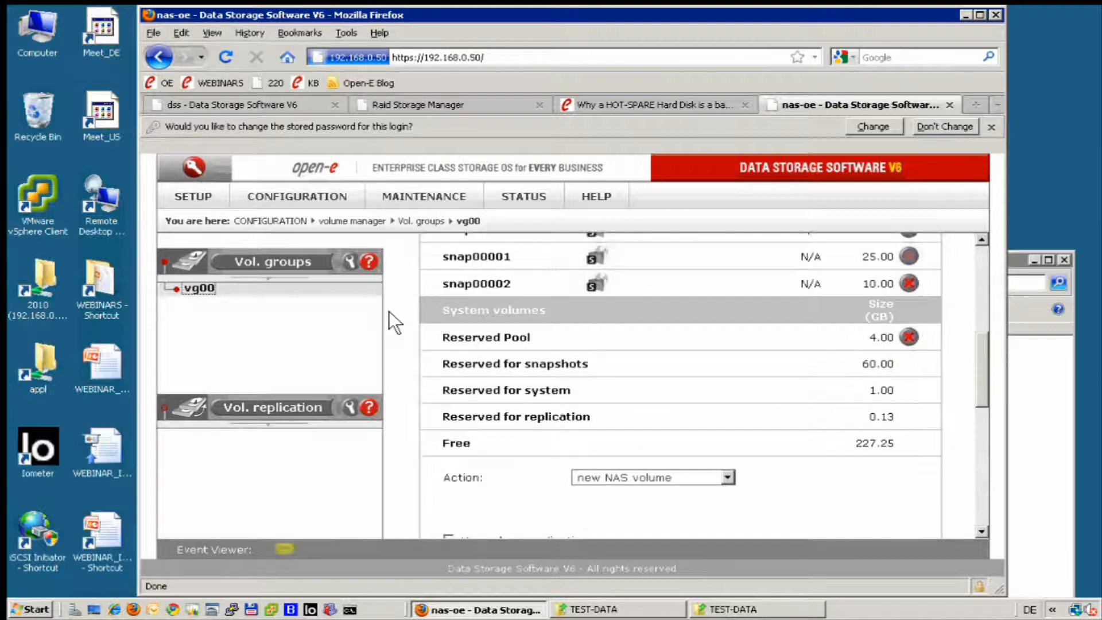
left_click(707, 401)
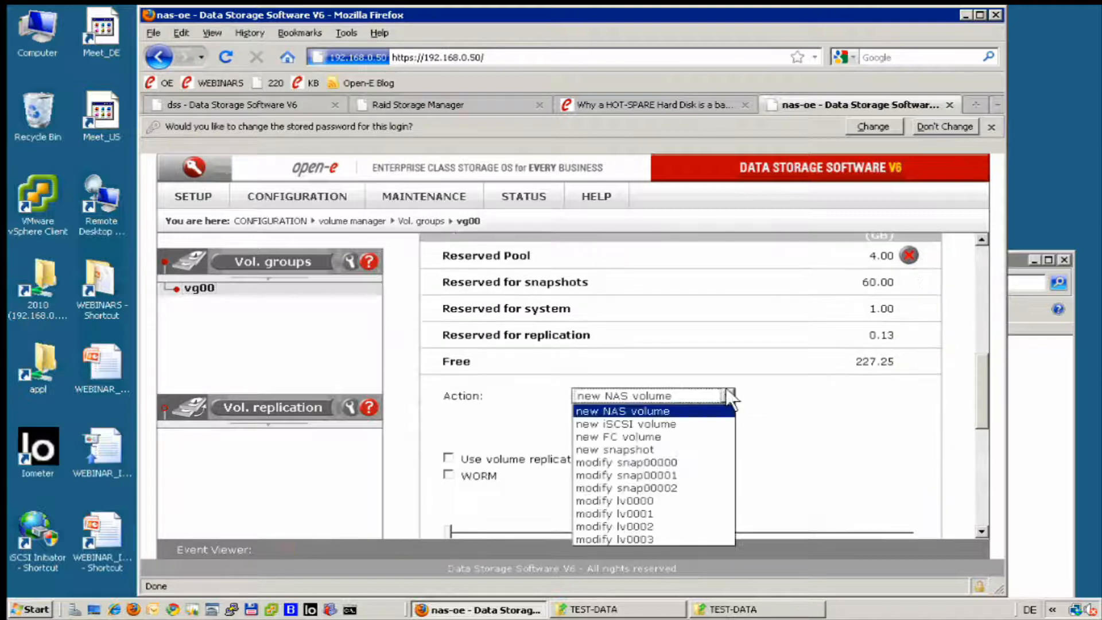
left_click(642, 425)
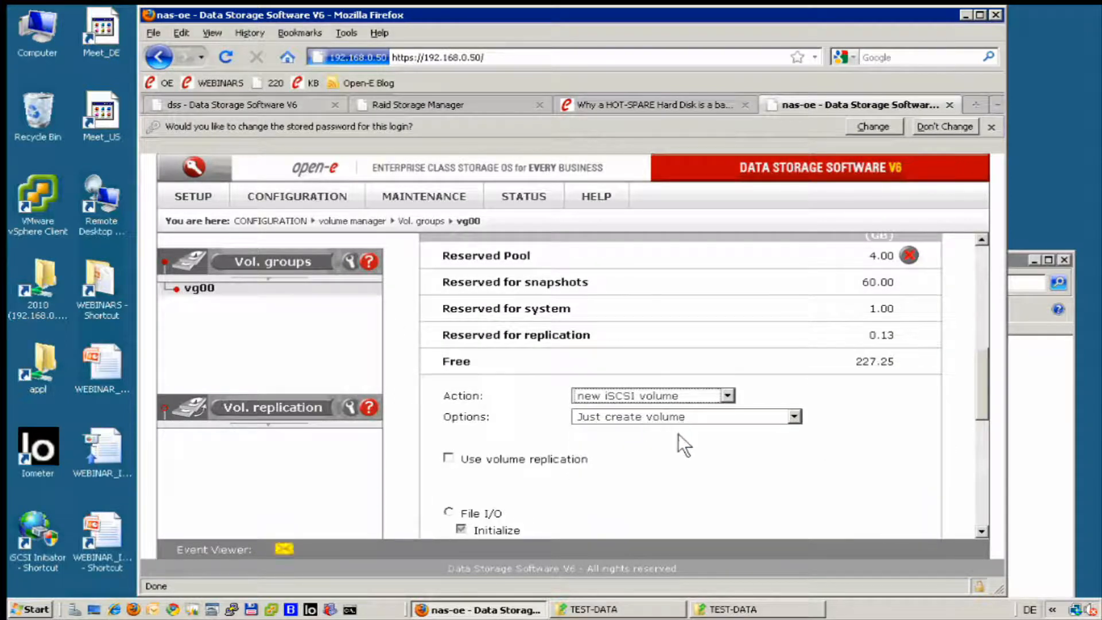
scroll(632, 432, "down", 2)
left_click(448, 336)
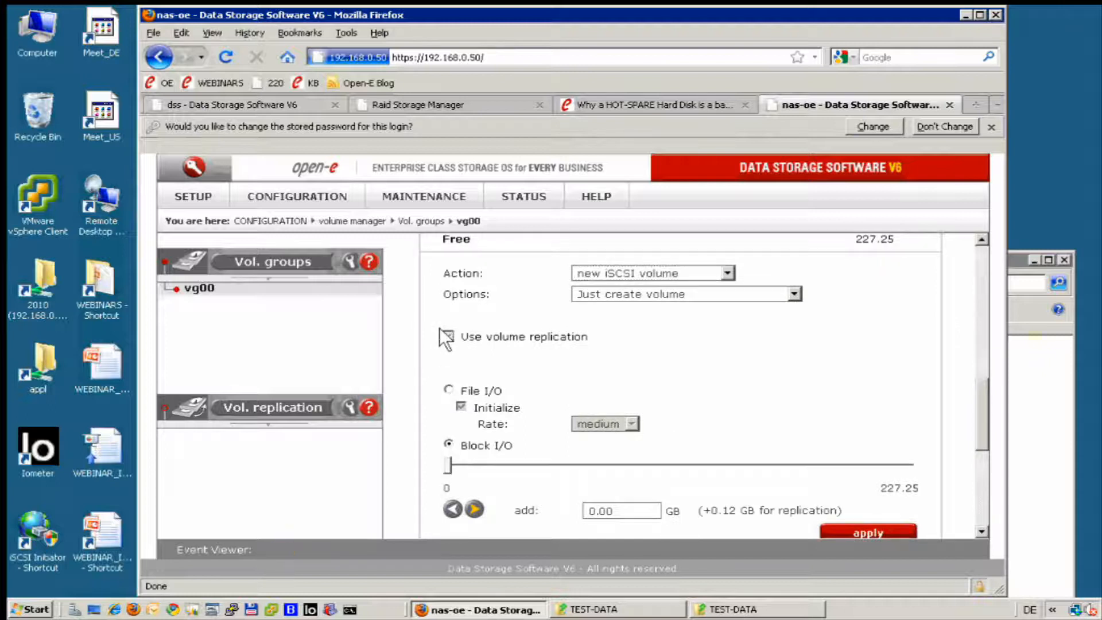
Set the nas-oe iSCSI volume's size to 50 GB and create it, accepting the Block I/O notice.
left_click(636, 513)
key("BackSpace")
key("BackSpace")
key("BackSpace")
key("BackSpace")
type("50")
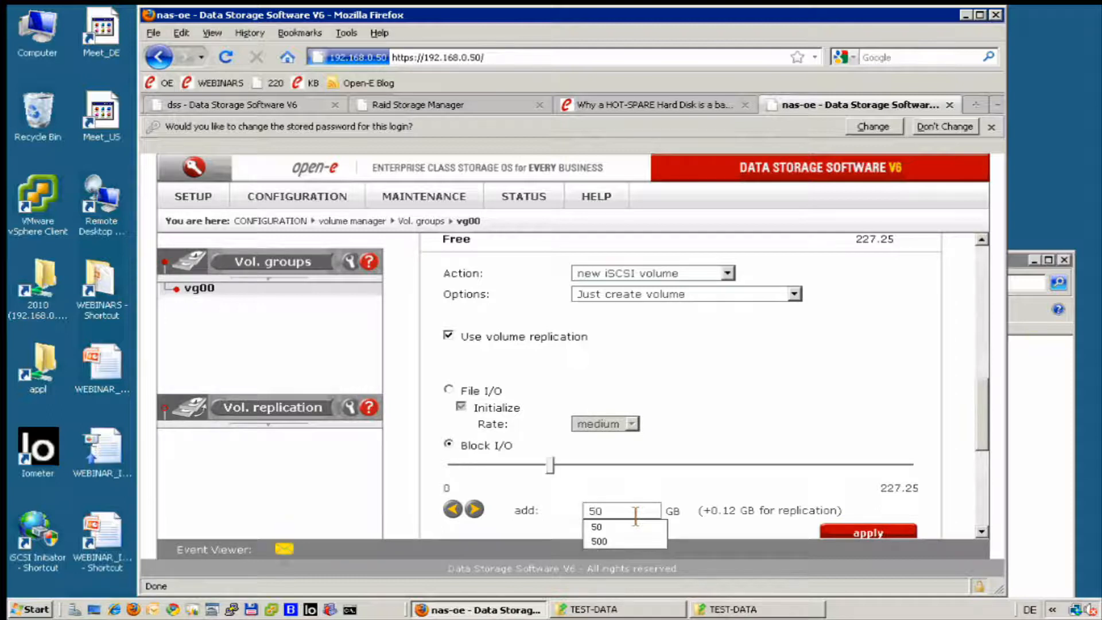
left_click(868, 533)
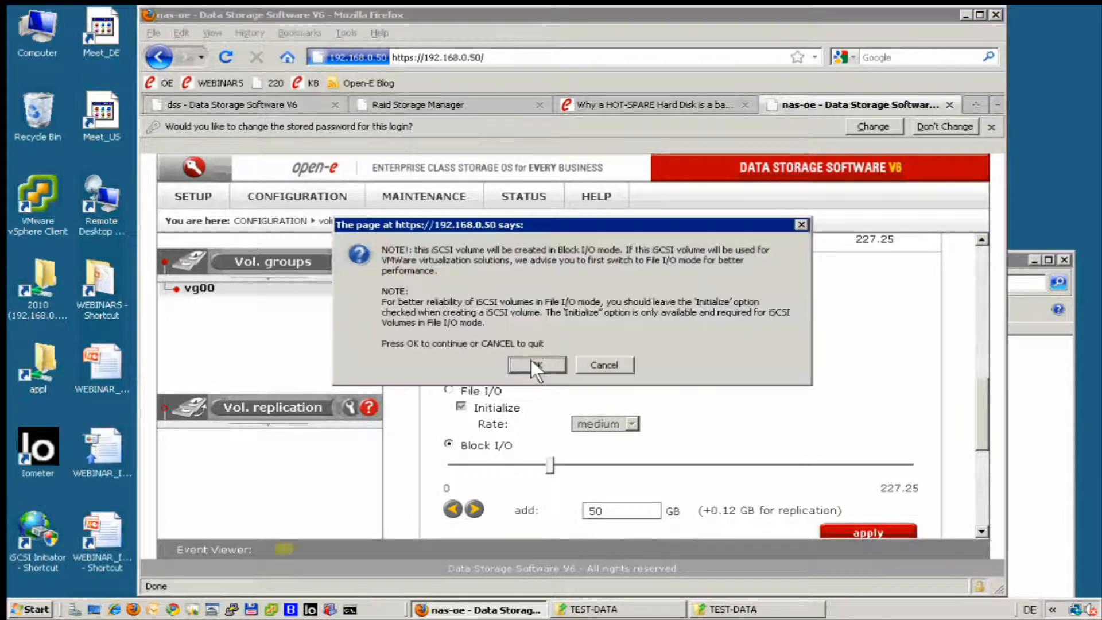
left_click(539, 365)
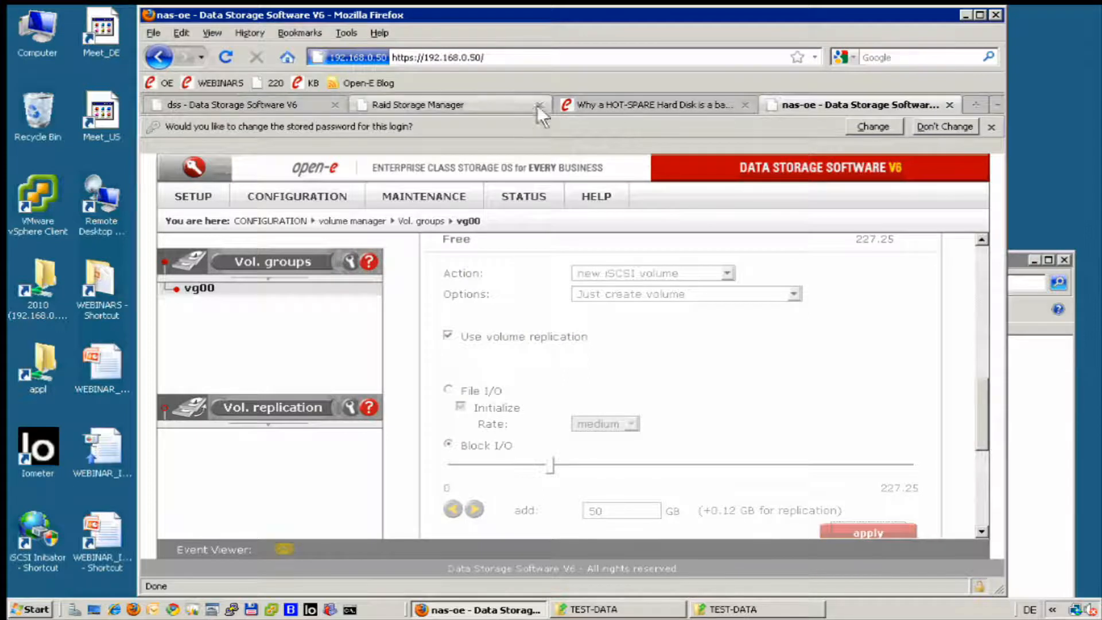
Return to the dss server, review vg00's logical volumes and open the volume replication settings.
left_click(270, 100)
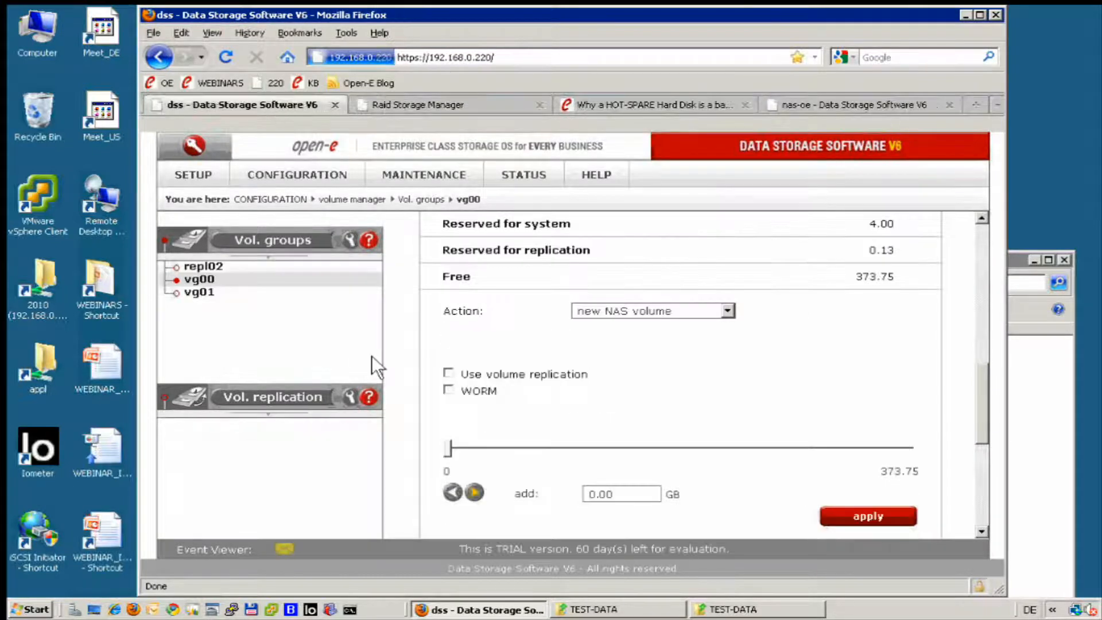
scroll(419, 332, "up", 5)
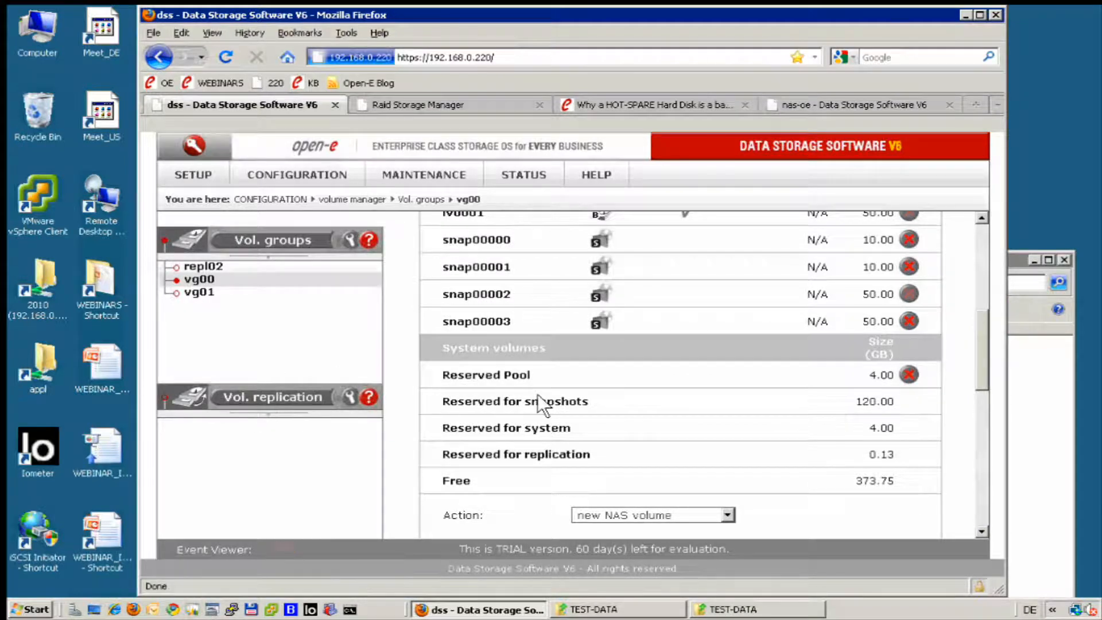
scroll(539, 397, "up", 4)
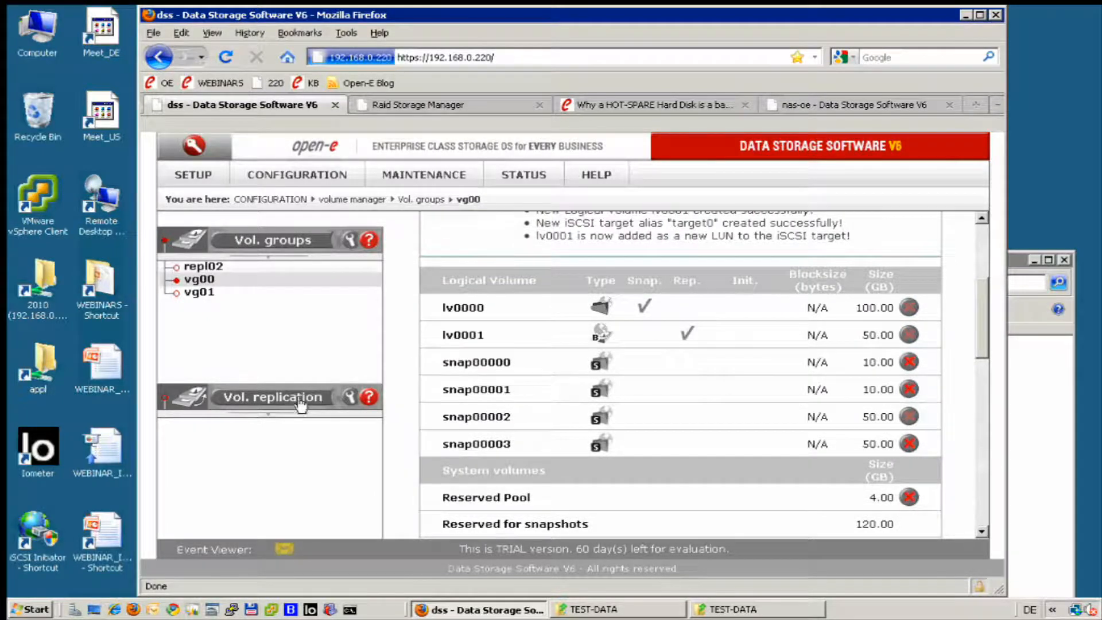
left_click(258, 401)
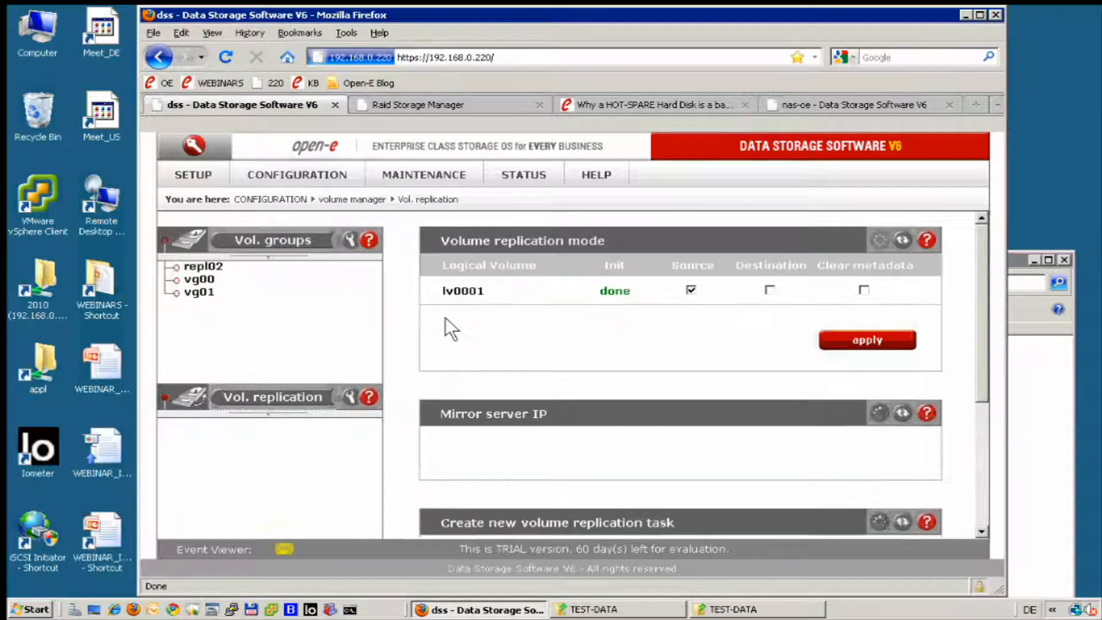
Set the dss server's mirror server IP address to 192.168.0.50 and apply it.
scroll(632, 339, "down", 3)
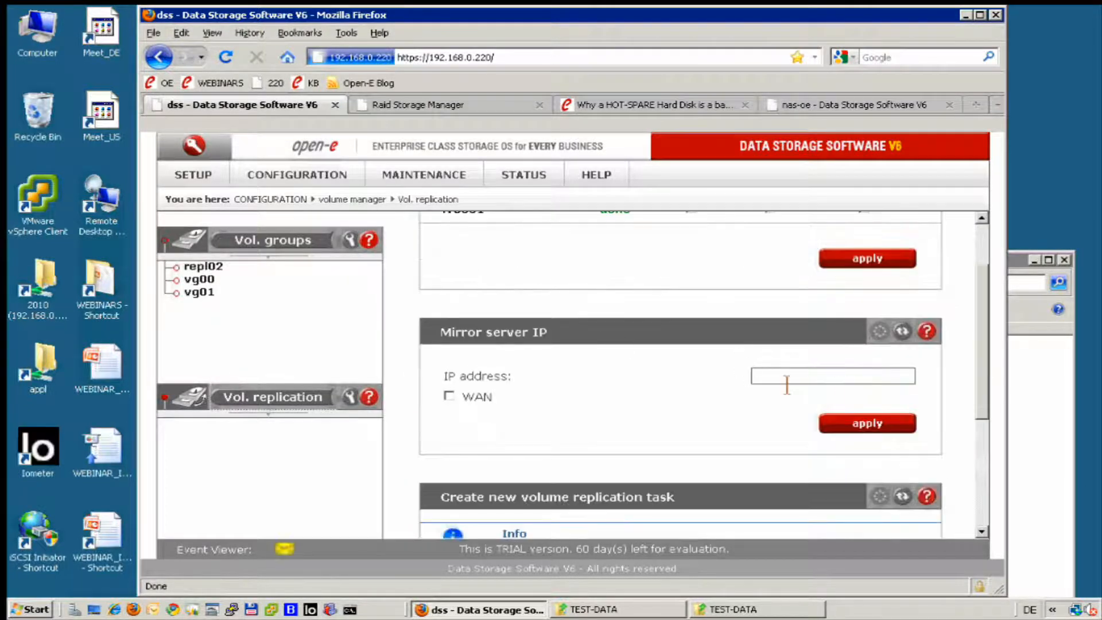
type("1")
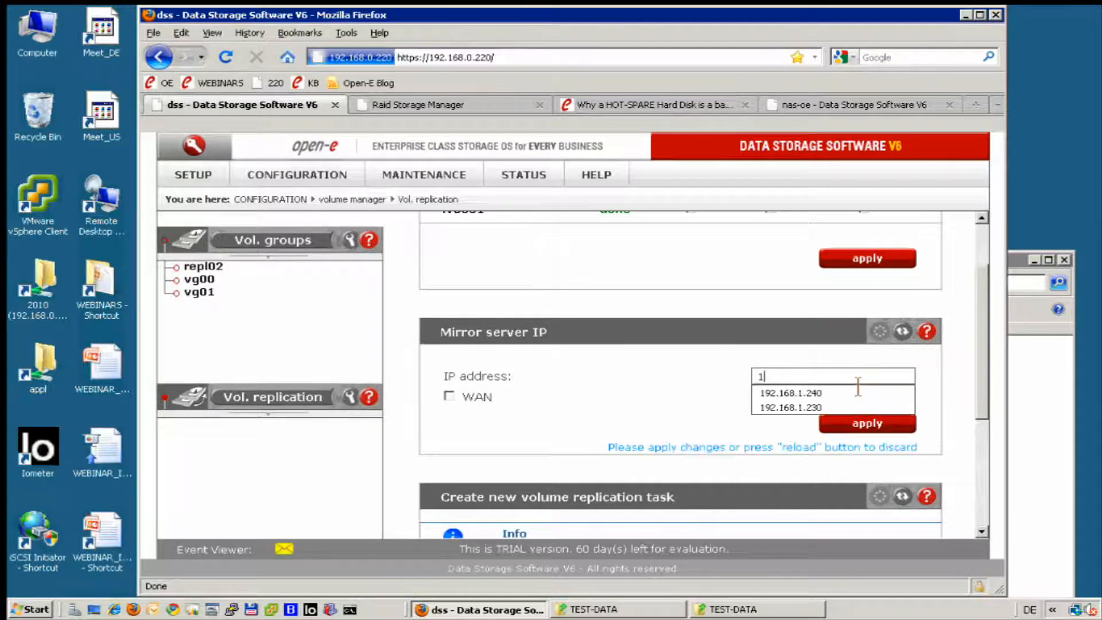
type("92.168.0.")
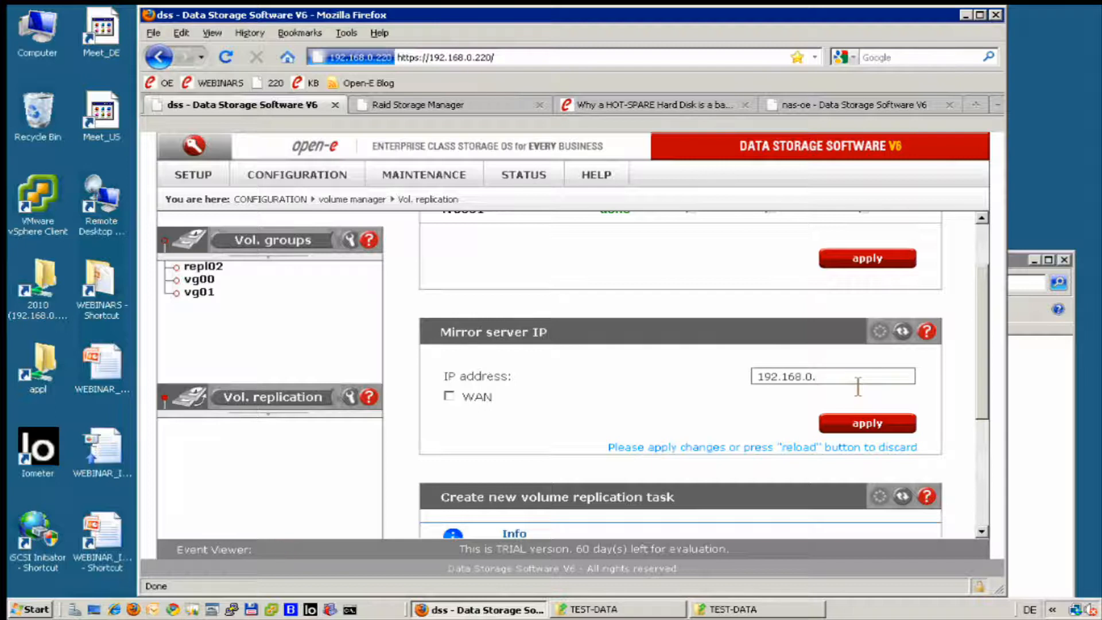
type("50")
left_click(842, 414)
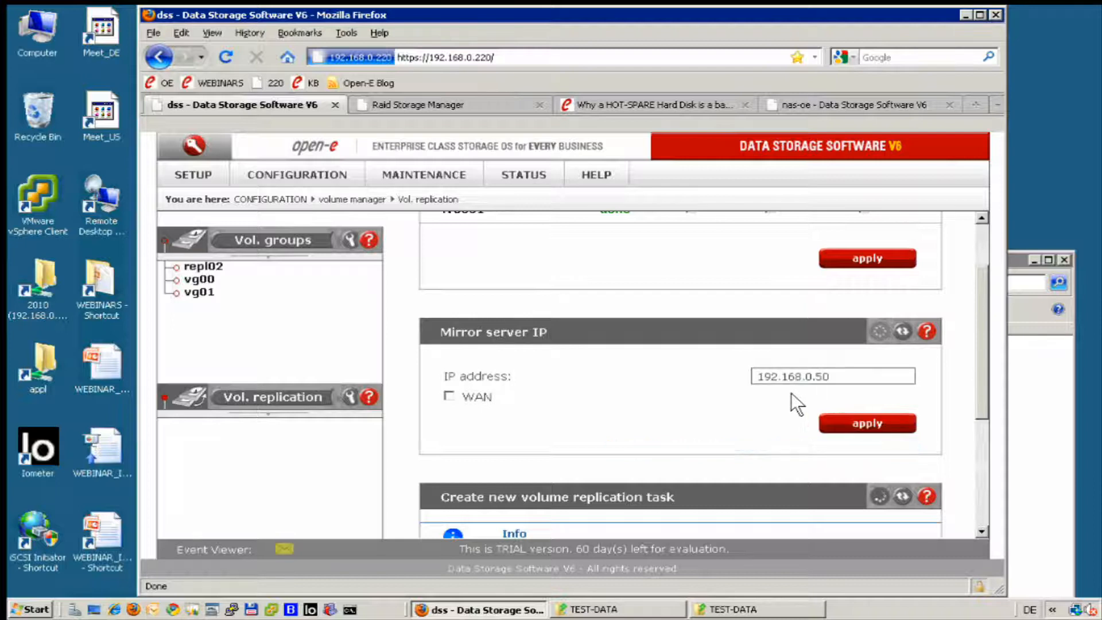
scroll(701, 350, "up", 3)
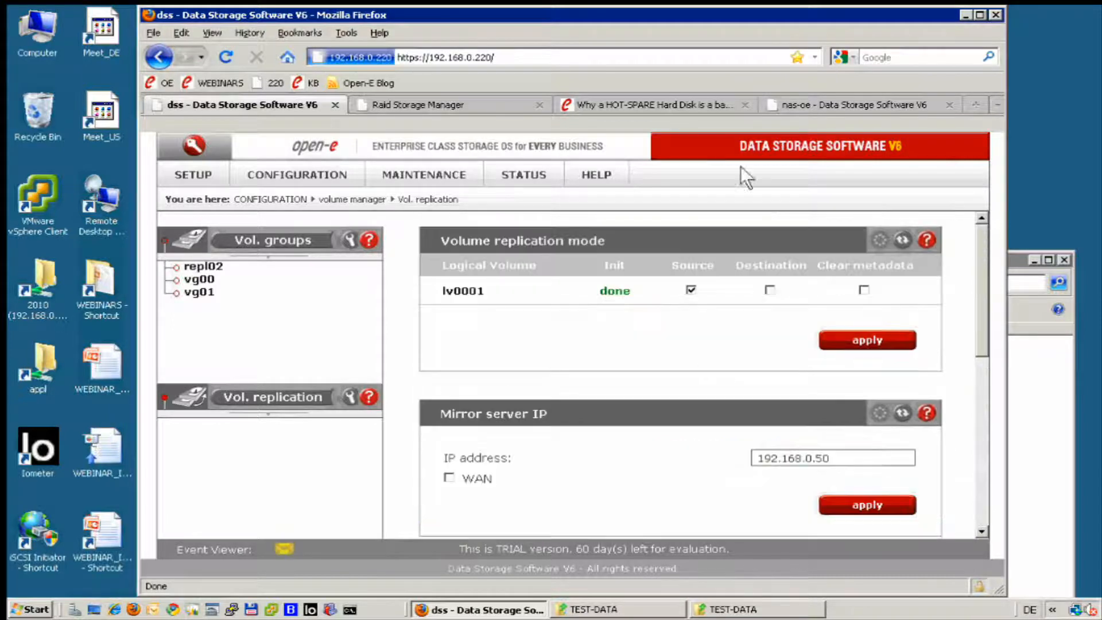
Open the nas-oe server's volume replication settings, set its mirror server IP address to 192.168.0.220 and apply it.
left_click(843, 99)
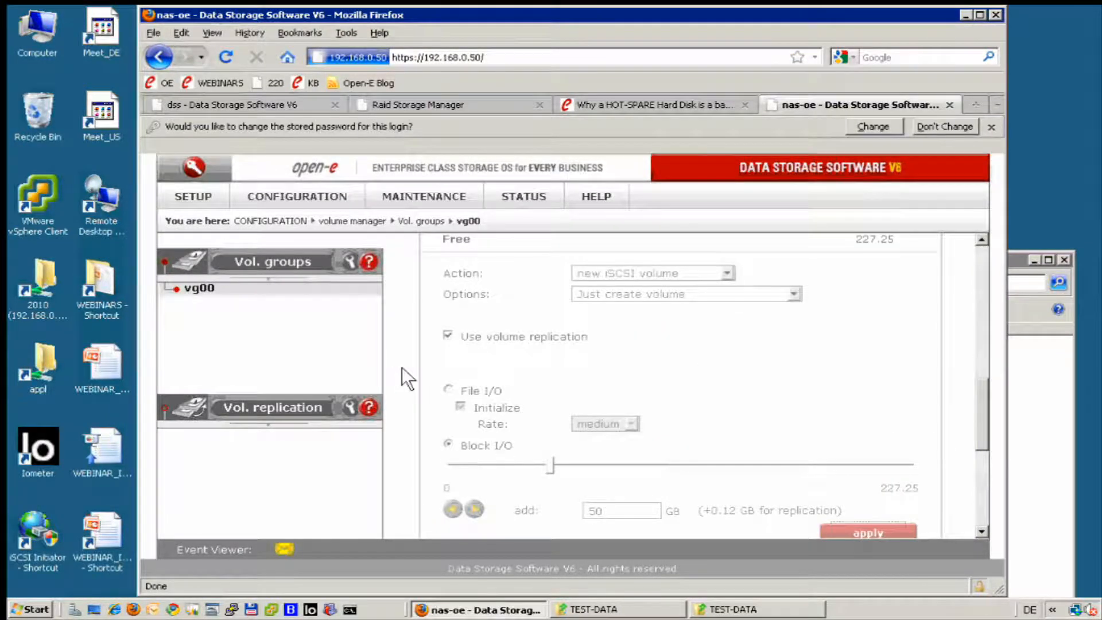
left_click(287, 408)
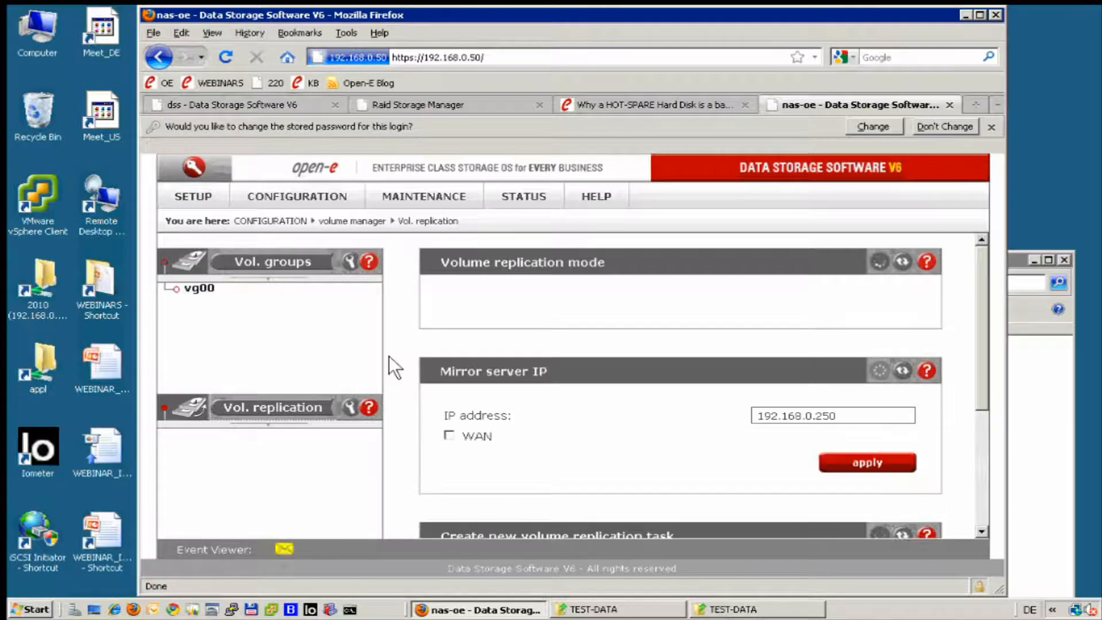
left_click(881, 420)
key("BackSpace")
key("BackSpace")
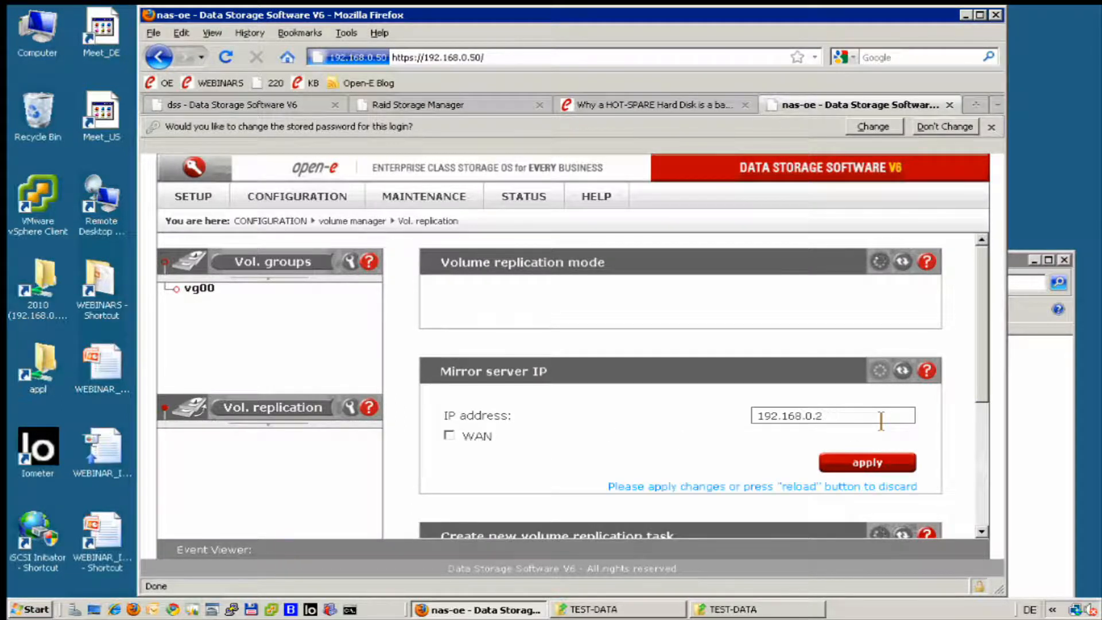
type("20")
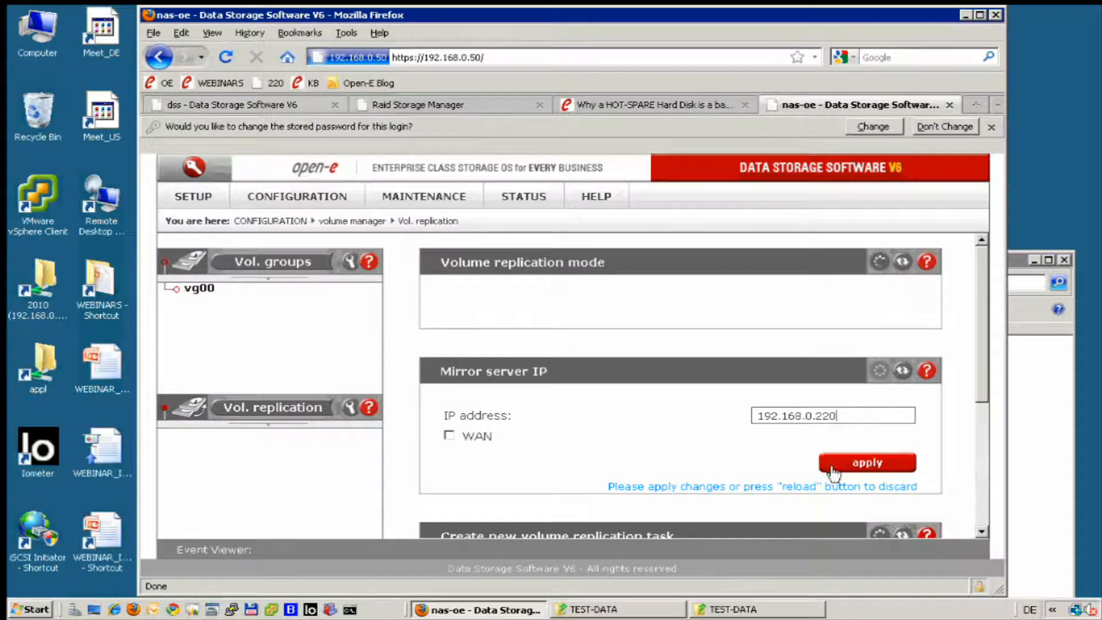
left_click(833, 470)
scroll(836, 442, "down", 1)
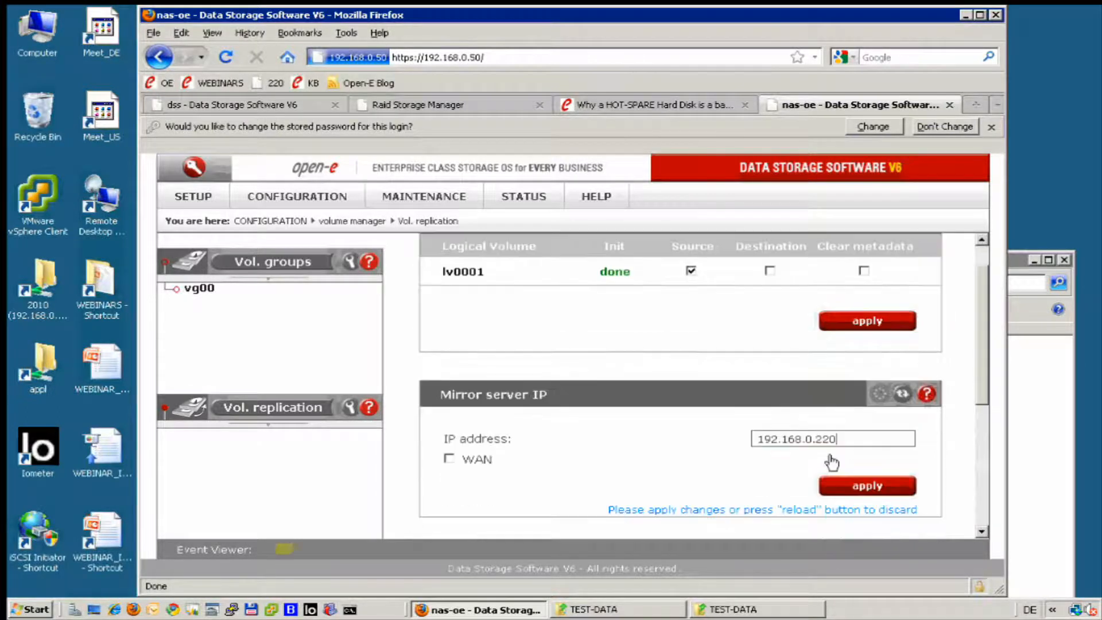
scroll(832, 462, "down", 1)
left_click(863, 446)
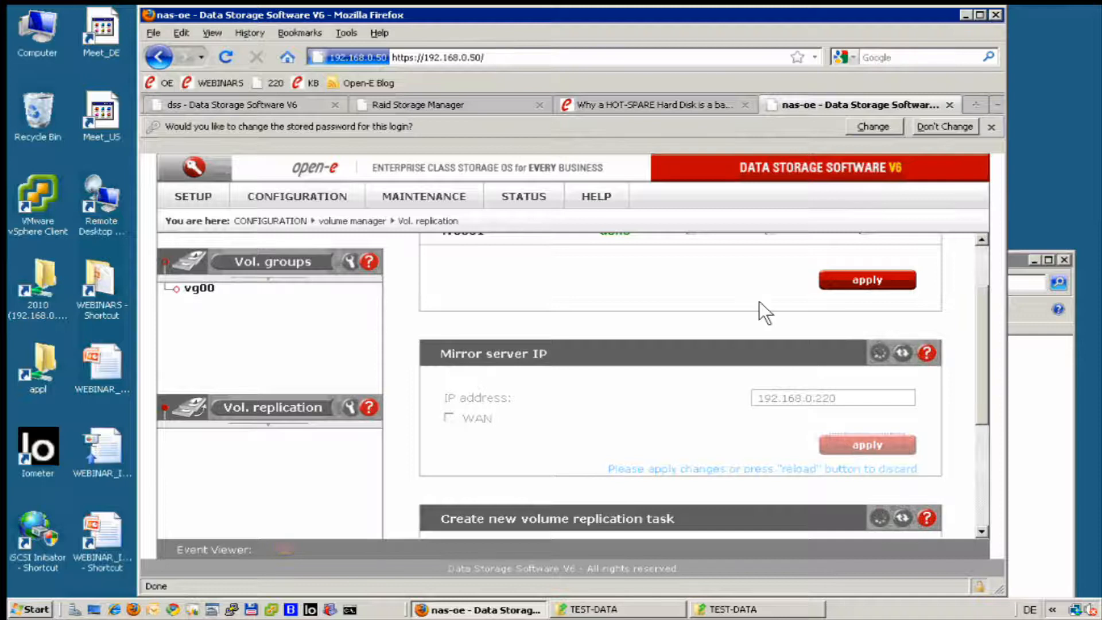
Set logical volume lv0001 on the nas-oe server to Destination replication mode and apply the change.
scroll(759, 301, "up", 1)
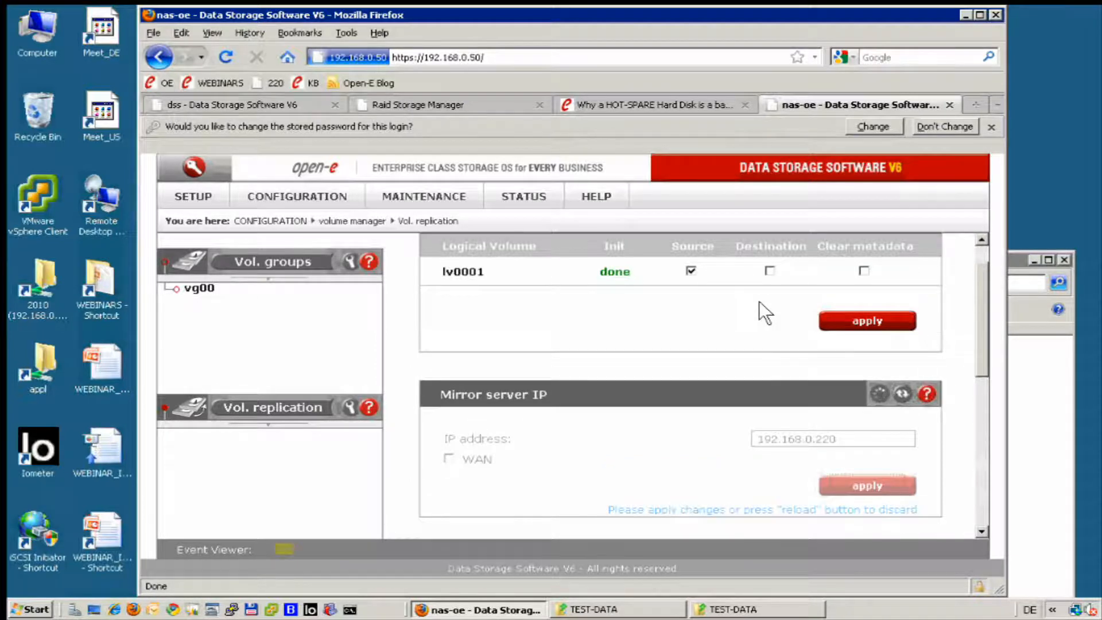
scroll(759, 301, "up", 1)
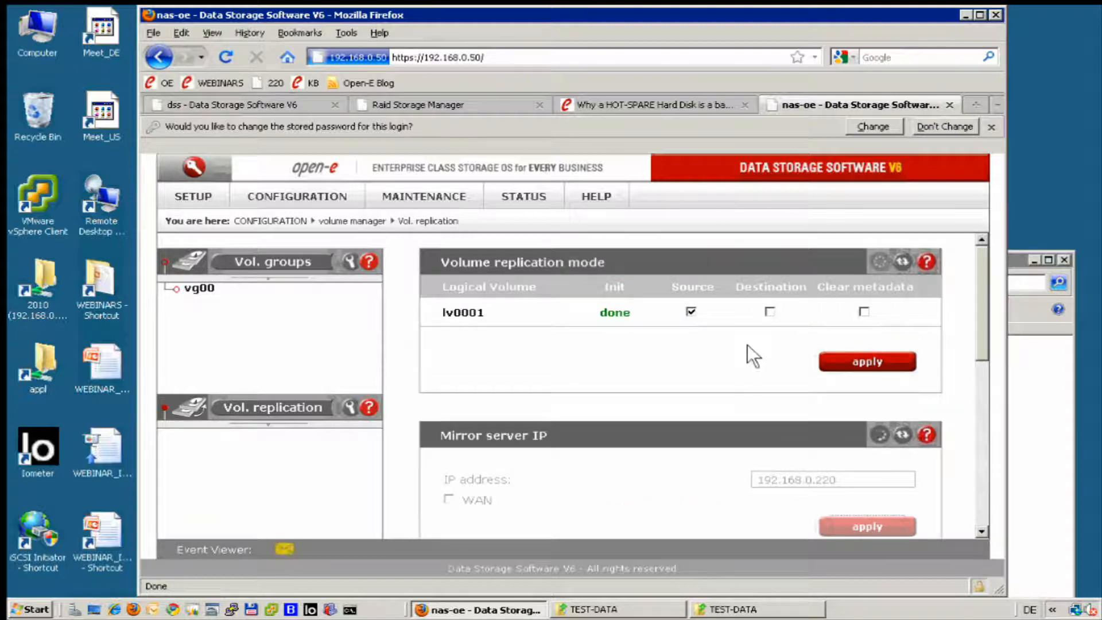
left_click(769, 312)
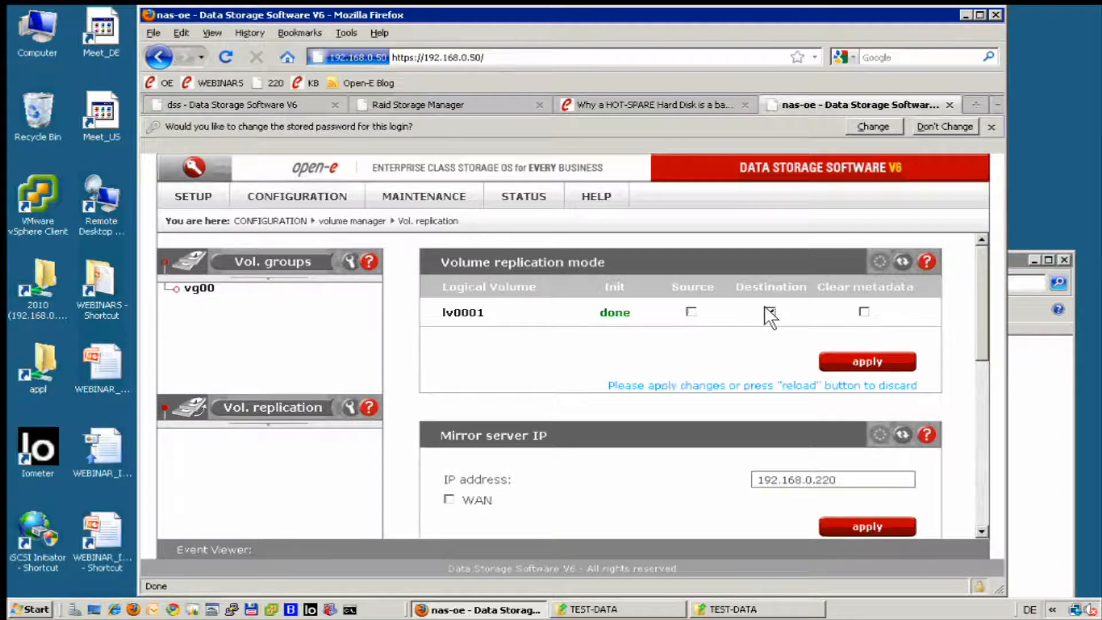
left_click(865, 360)
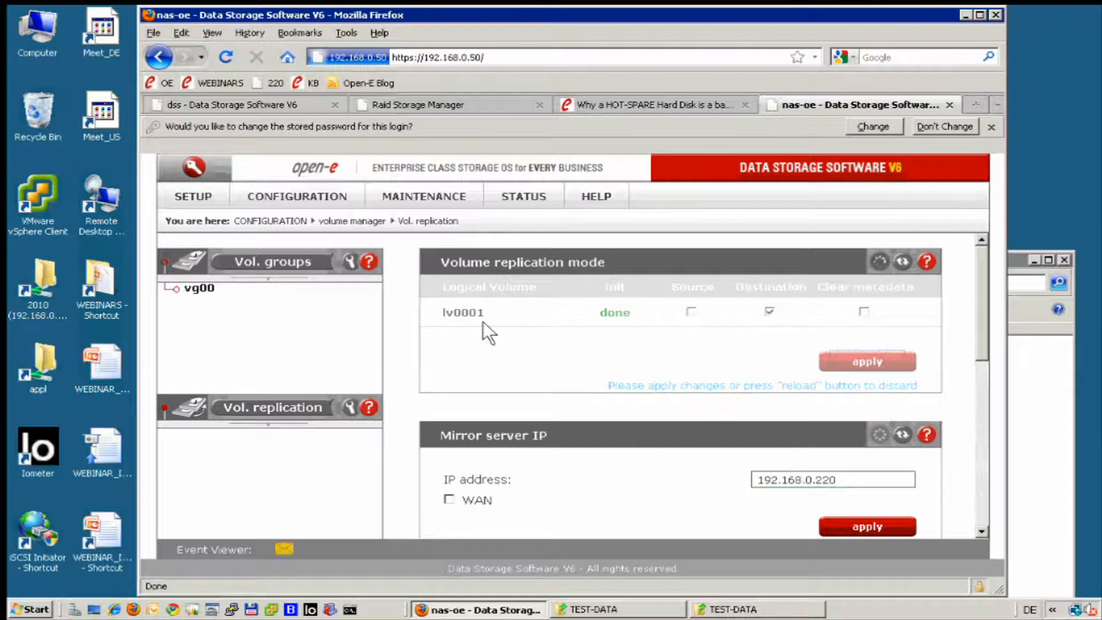
Try to set up a replication task named mt on the dss server and scan for its destination volume.
left_click(267, 99)
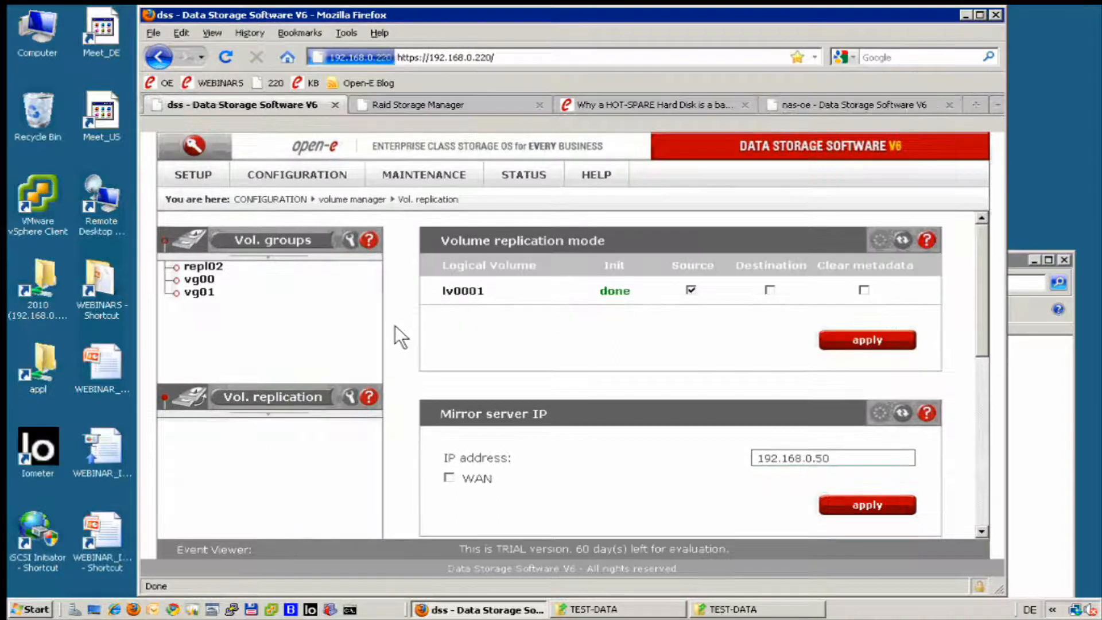
scroll(395, 322, "down", 6)
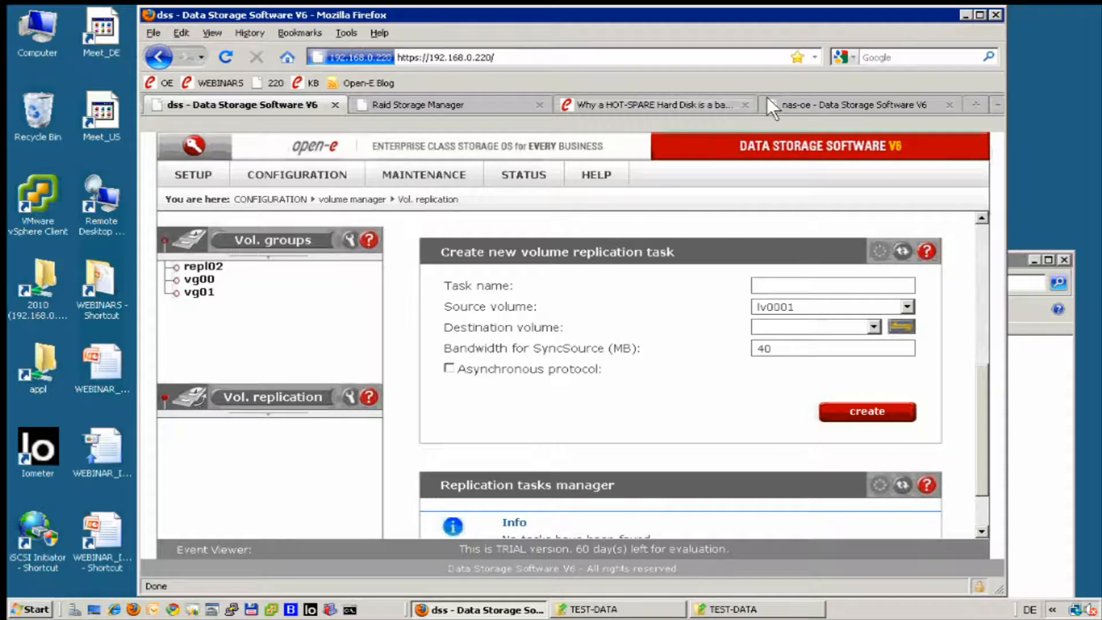
left_click(808, 98)
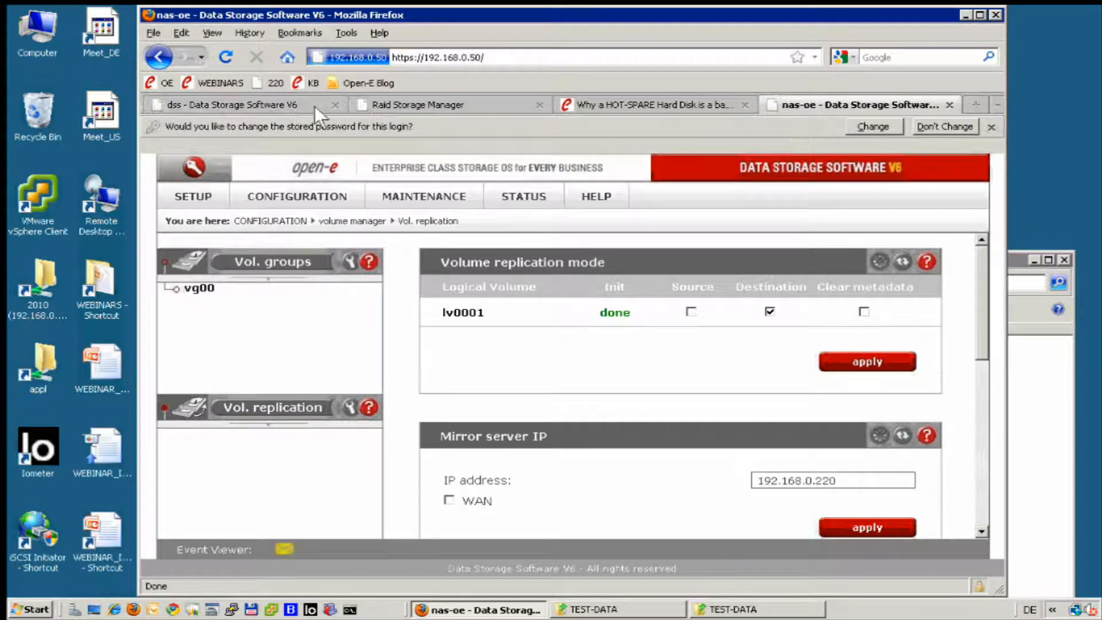
left_click(256, 101)
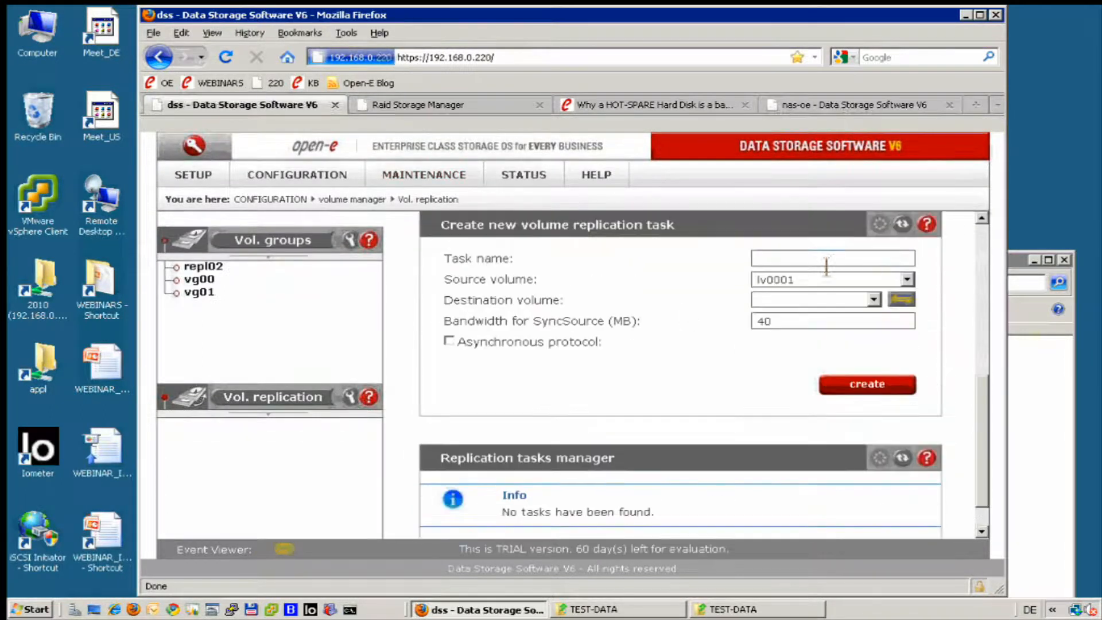
left_click(827, 261)
type("mt")
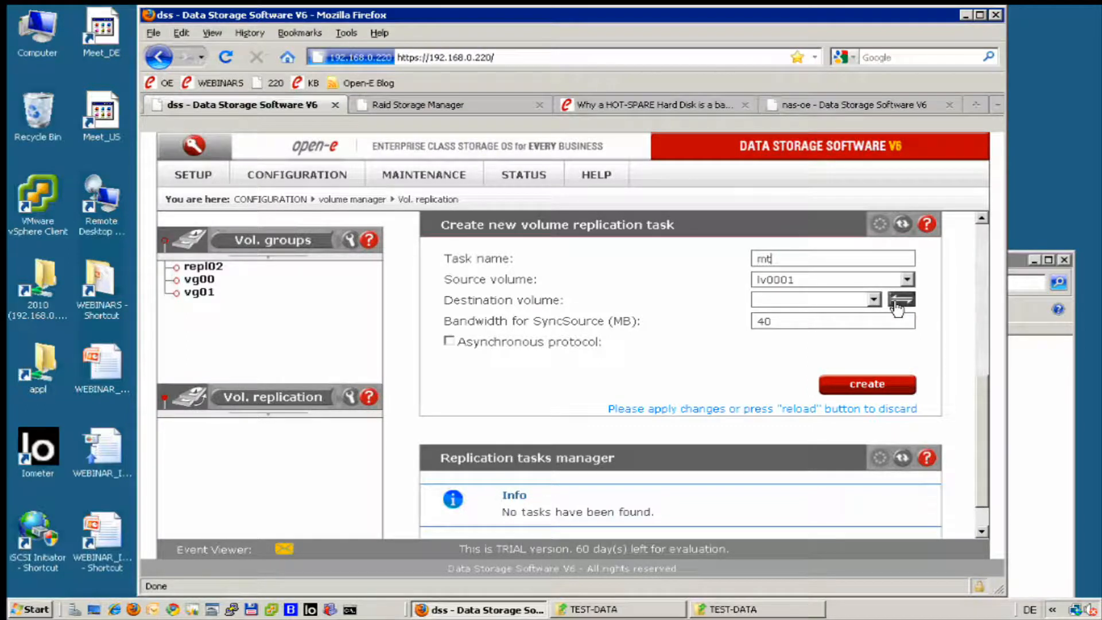
left_click(889, 296)
Check lv0001's replication mode and the mirror server IP on the nas-oe server.
left_click(859, 105)
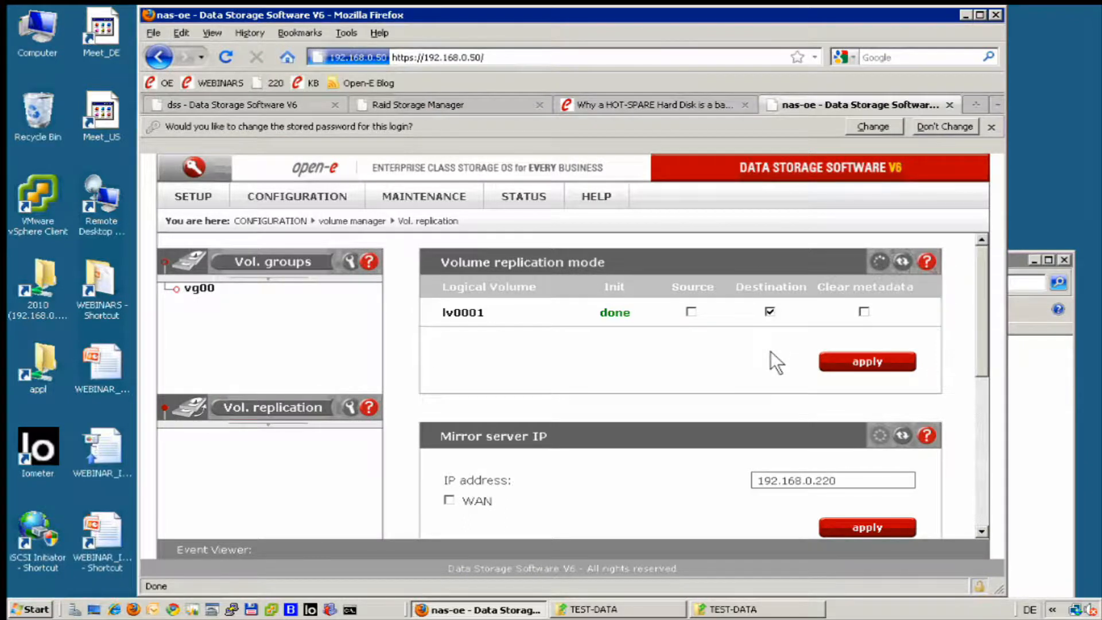
scroll(770, 351, "down", 3)
scroll(770, 350, "up", 3)
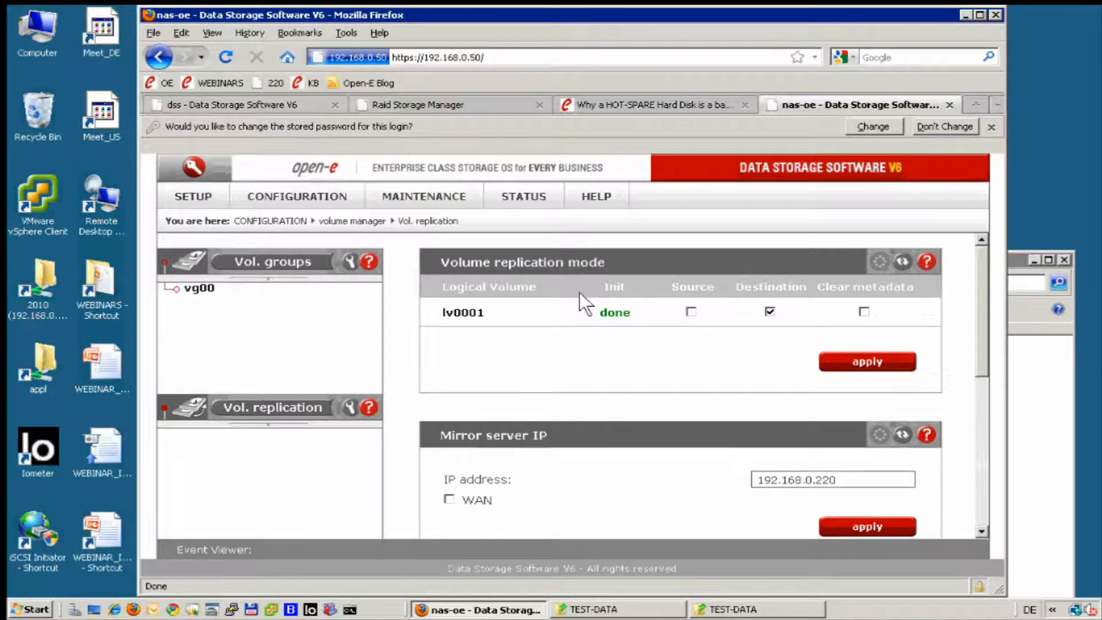
Return to the dss server and try to rescan for the mt task's destination volume.
left_click(250, 97)
left_click(900, 297)
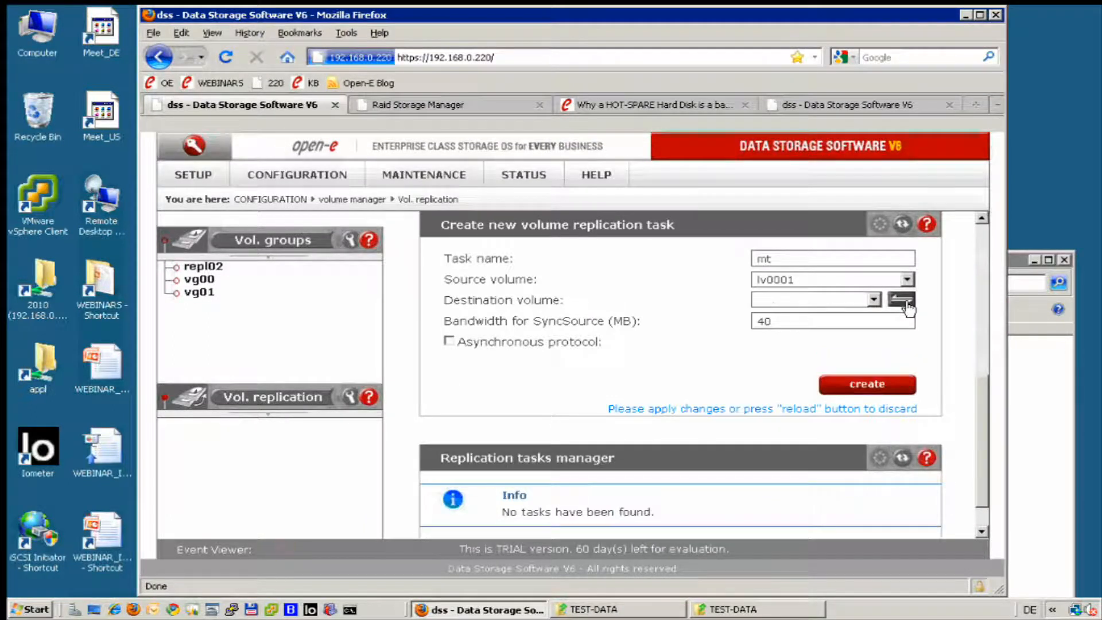
left_click(907, 306)
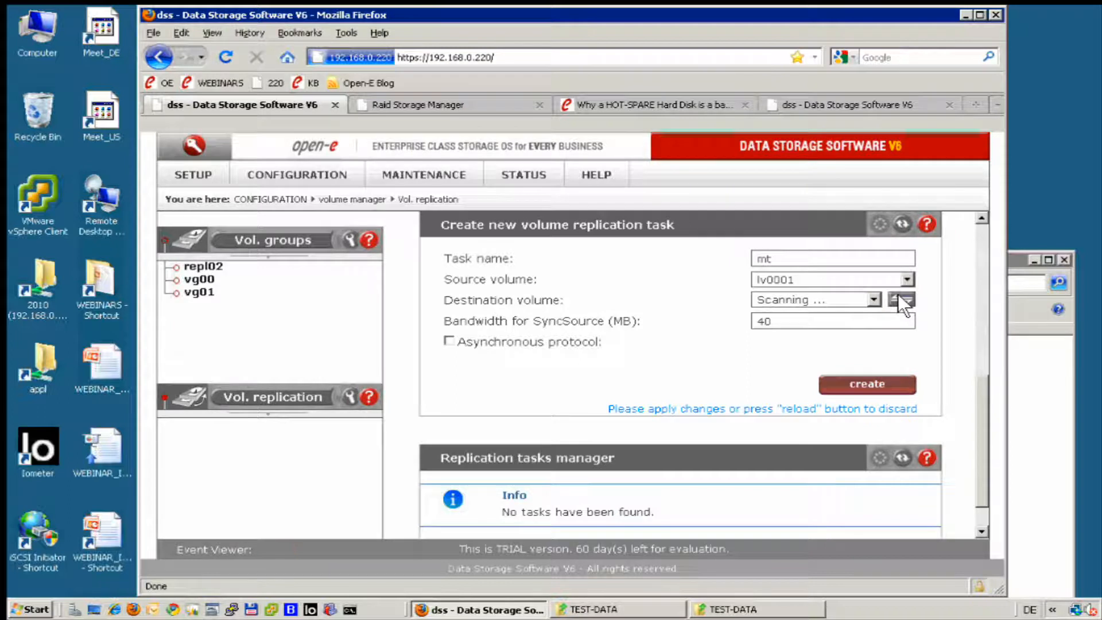
left_click(903, 303)
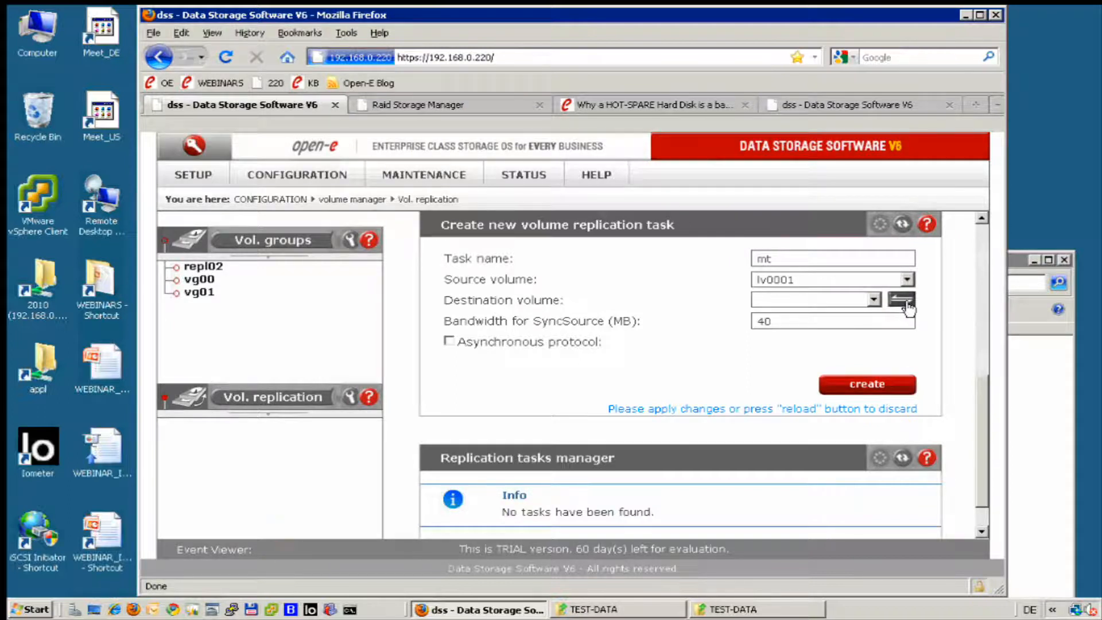
Reopen the dss server's volume replication settings and scan for destination volumes for a new replication task.
left_click(261, 402)
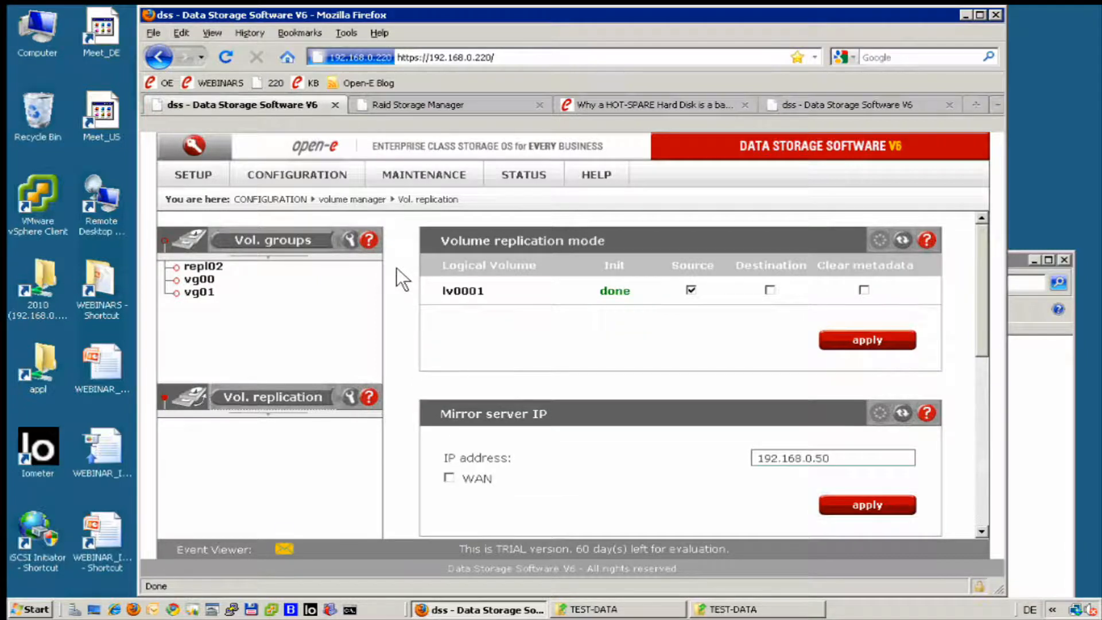
scroll(396, 267, "down", 3)
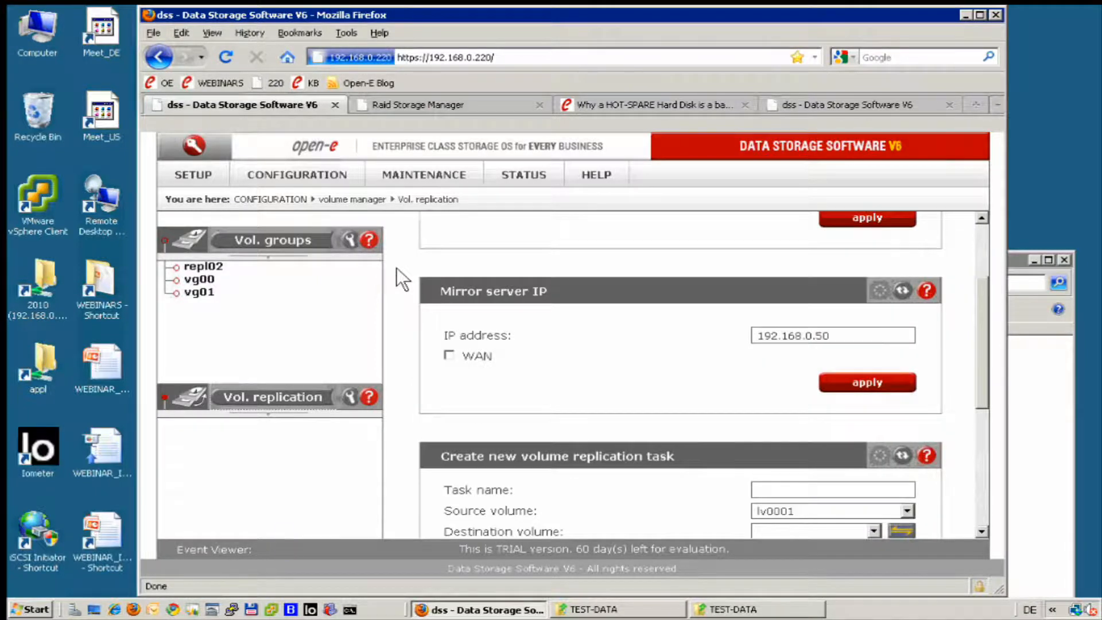
scroll(396, 267, "down", 1)
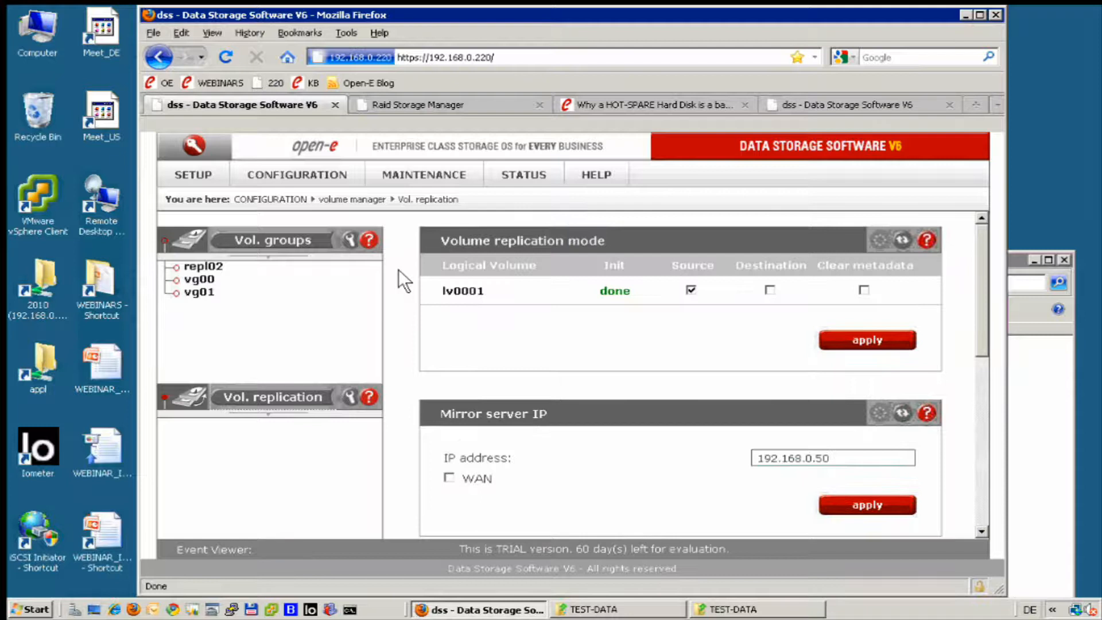
scroll(398, 270, "down", 5)
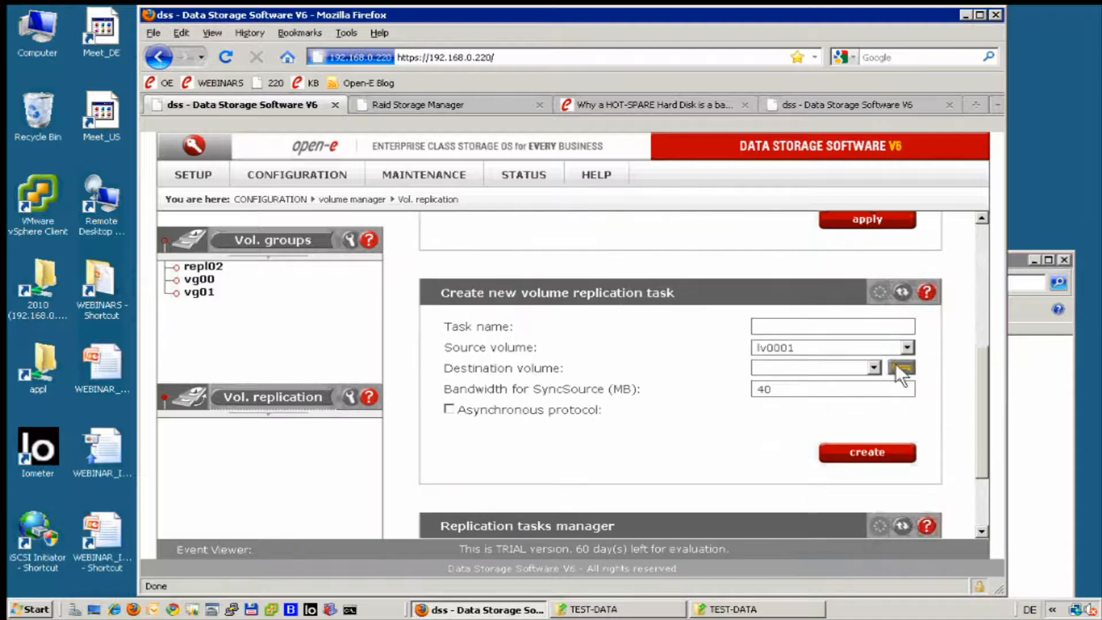
left_click(899, 366)
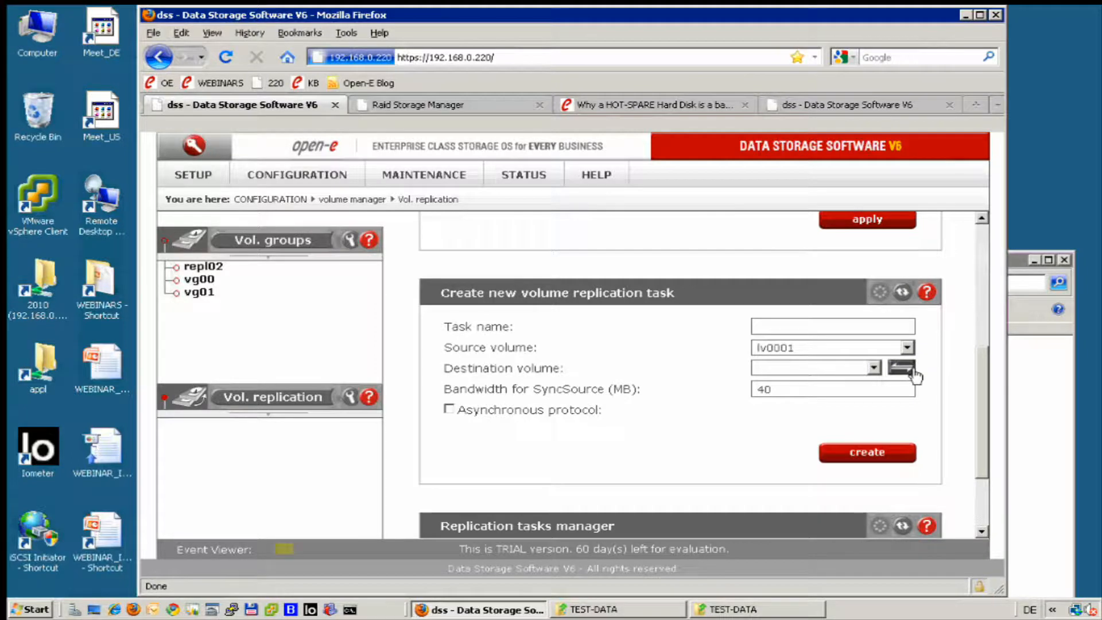
left_click(839, 103)
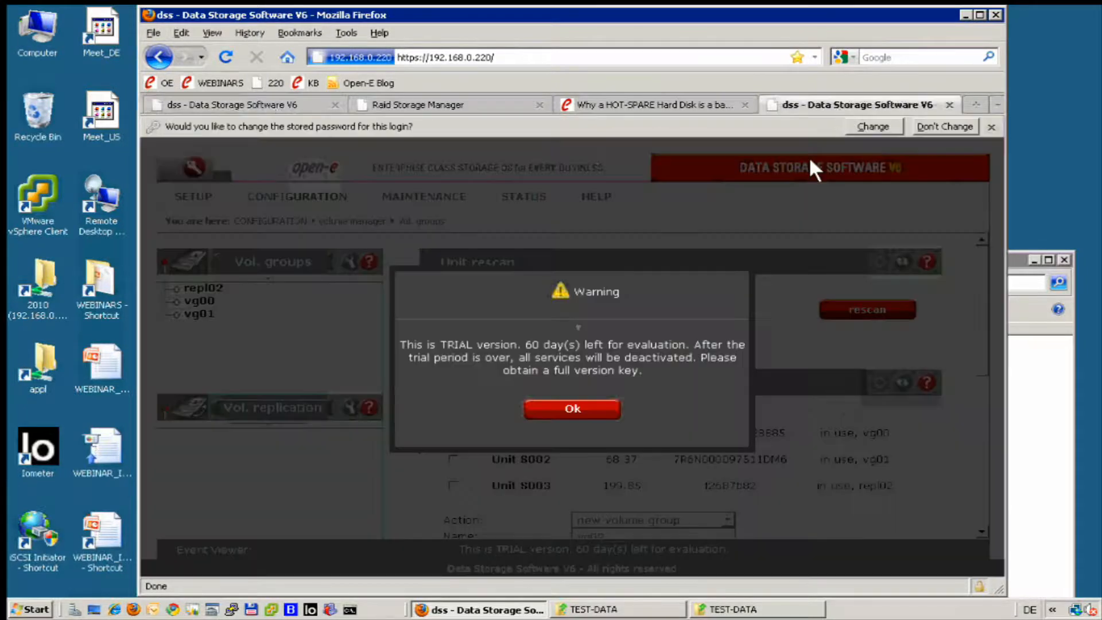
left_click(225, 57)
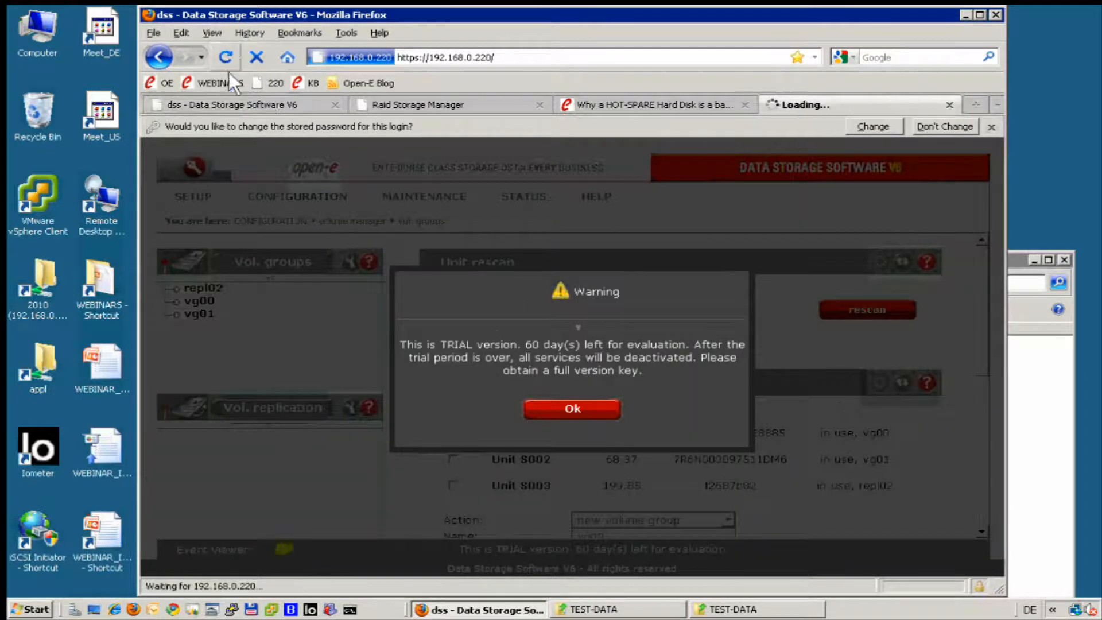
left_click(548, 409)
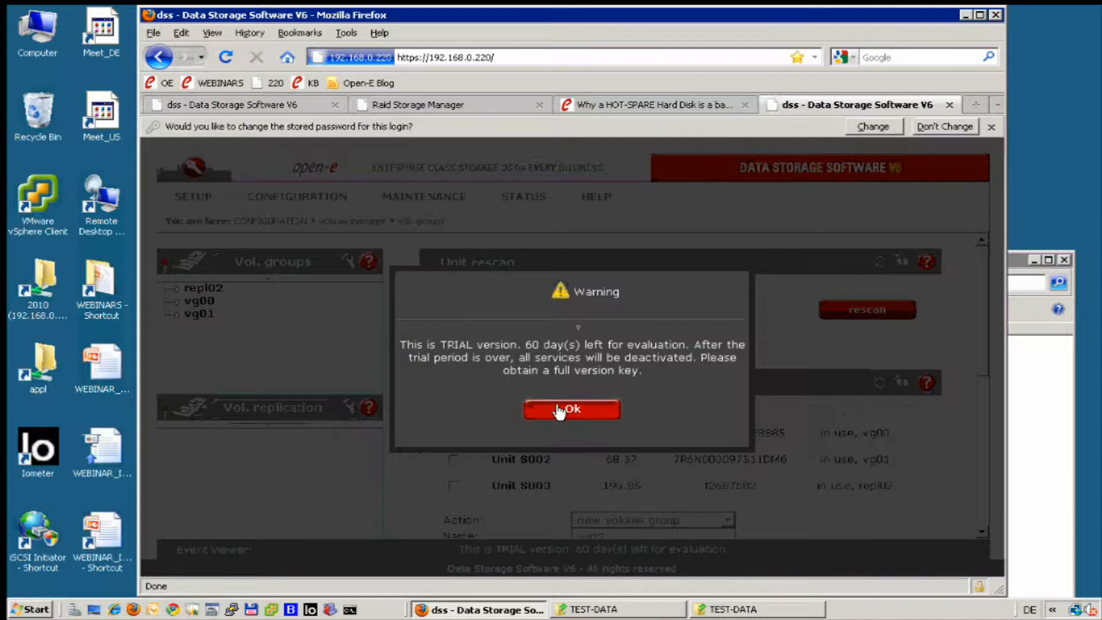
left_click(566, 408)
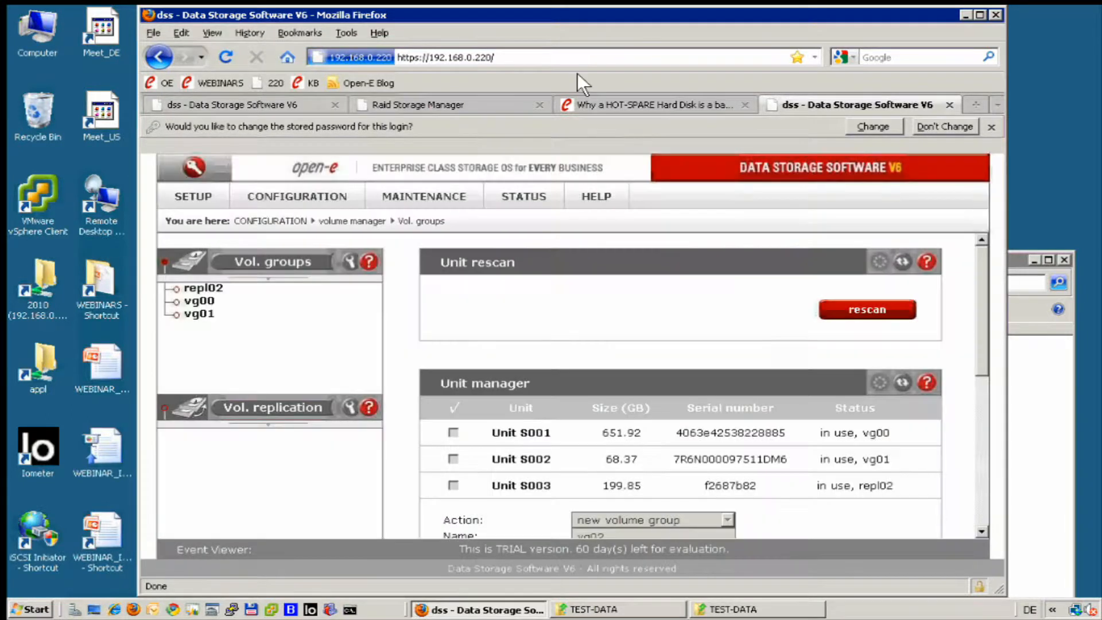
left_click(565, 57)
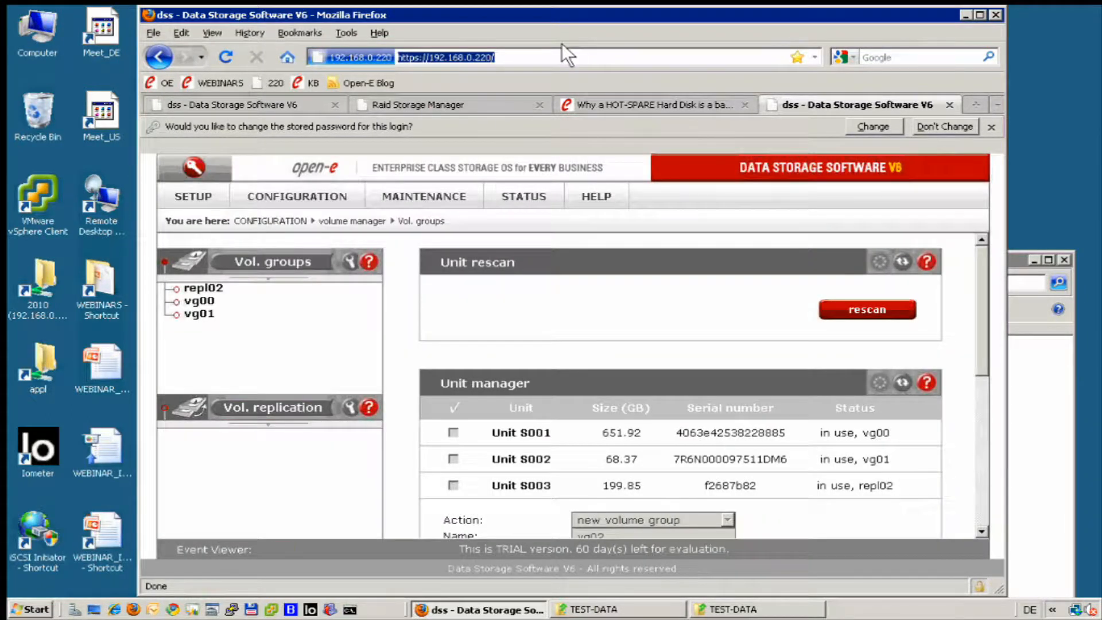
left_click(560, 57)
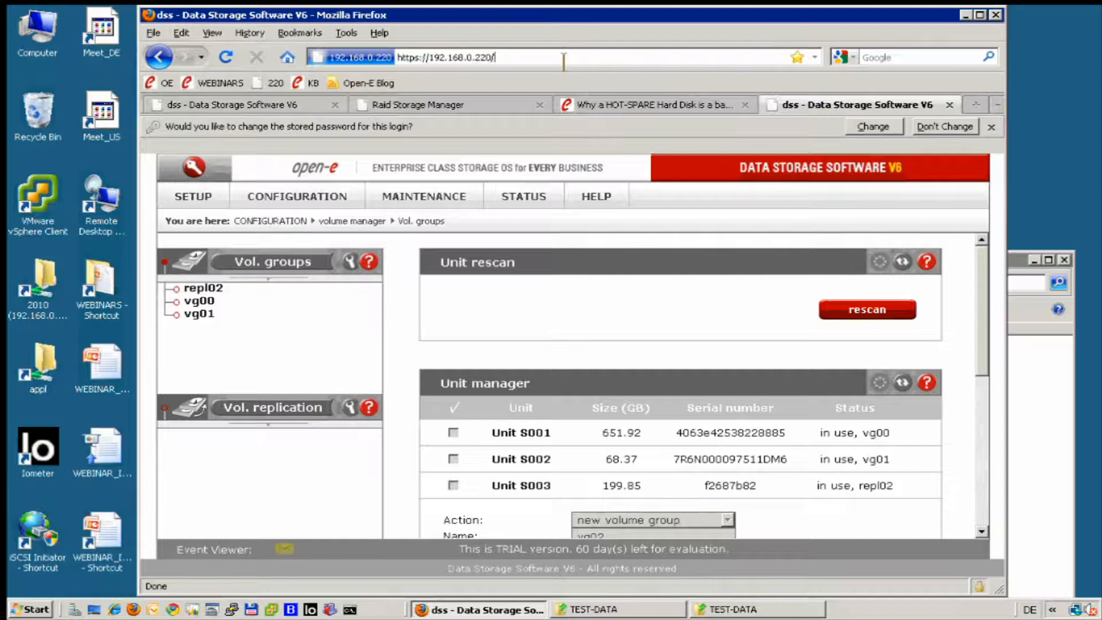
key("BackSpace")
key("BackSpace")
key("BackSpace")
key("BackSpace")
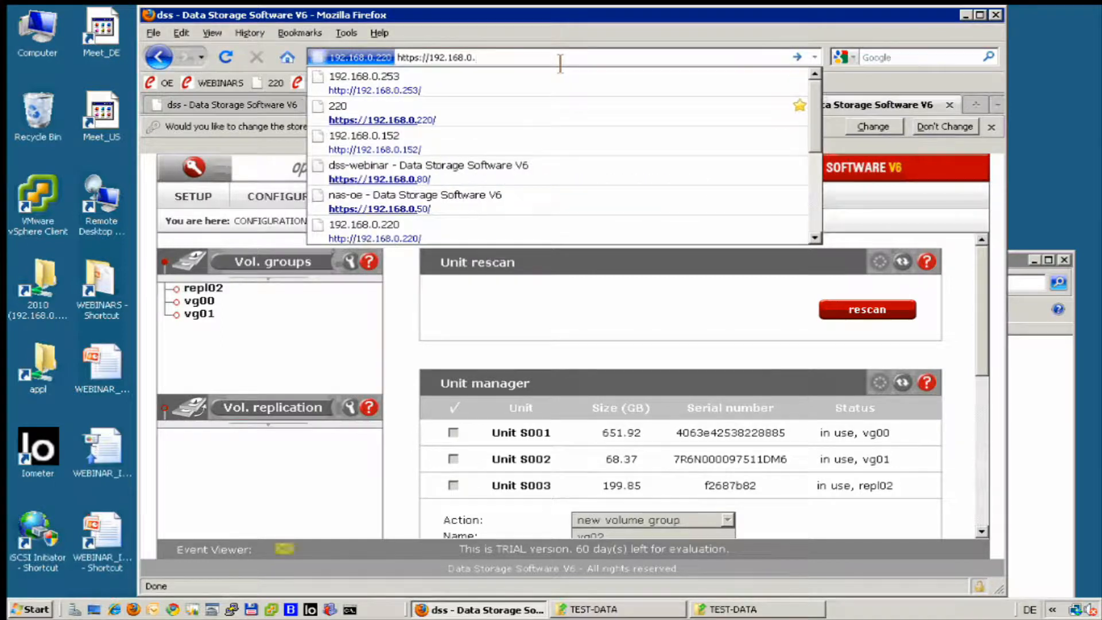
type("50")
key("Return")
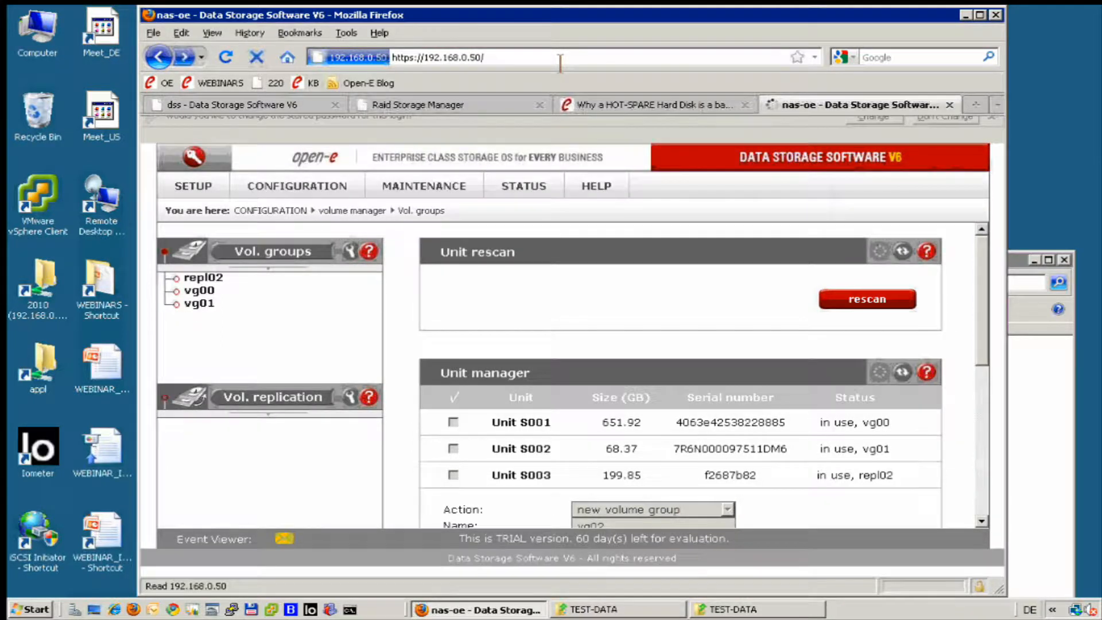
left_click(693, 458)
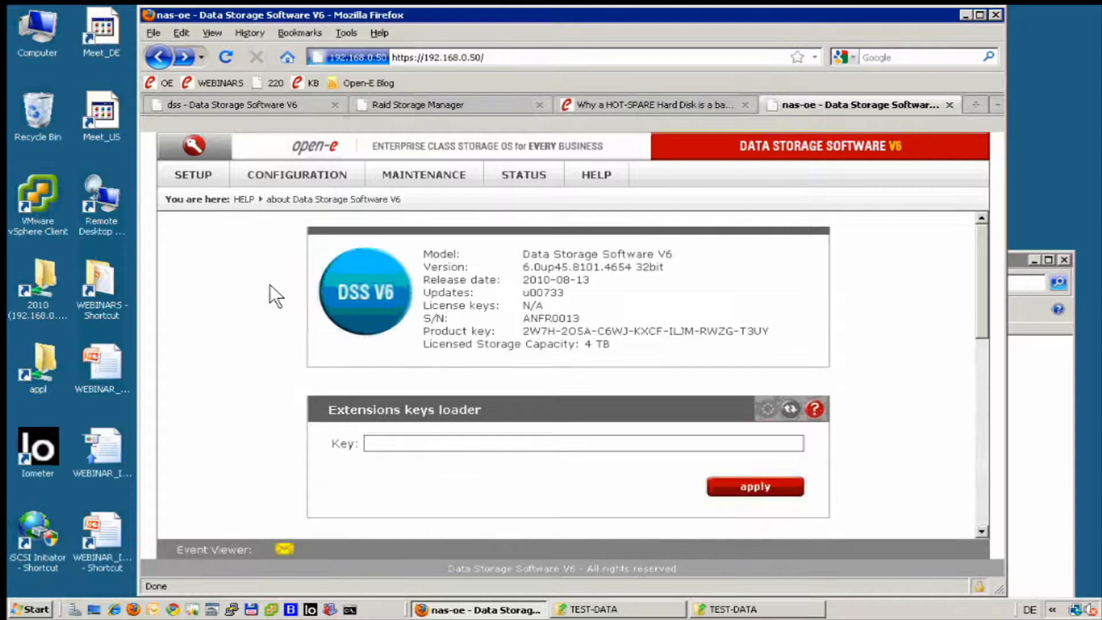
Check lv0001's volume replication mode and the mirror server IP in the nas-oe server's volume replication settings.
left_click(284, 169)
mouse_move(291, 184)
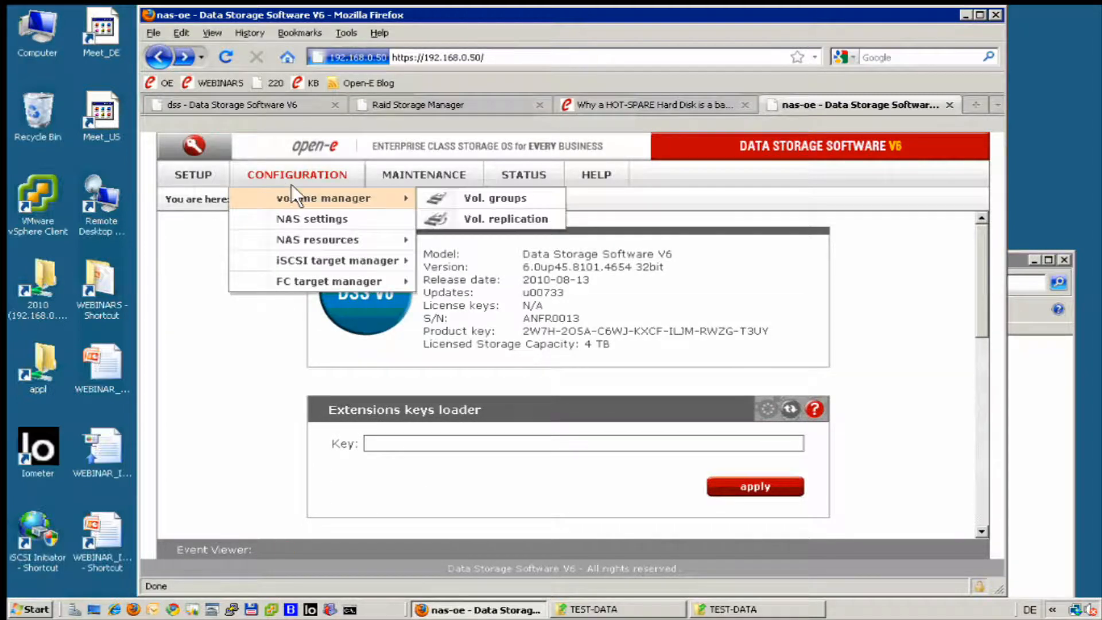
left_click(444, 191)
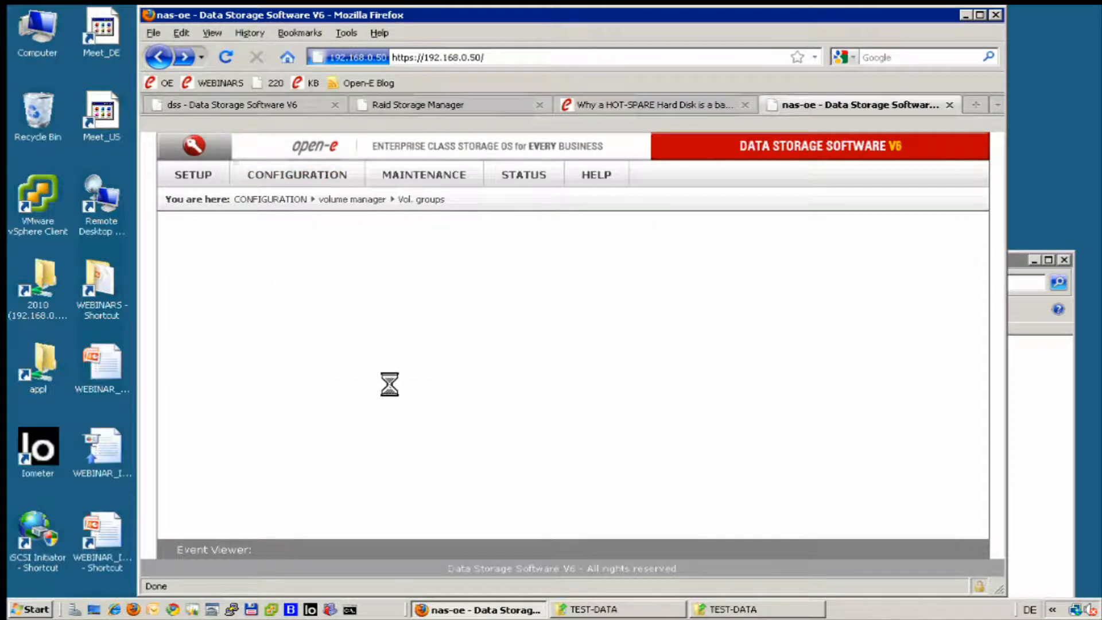
left_click(273, 397)
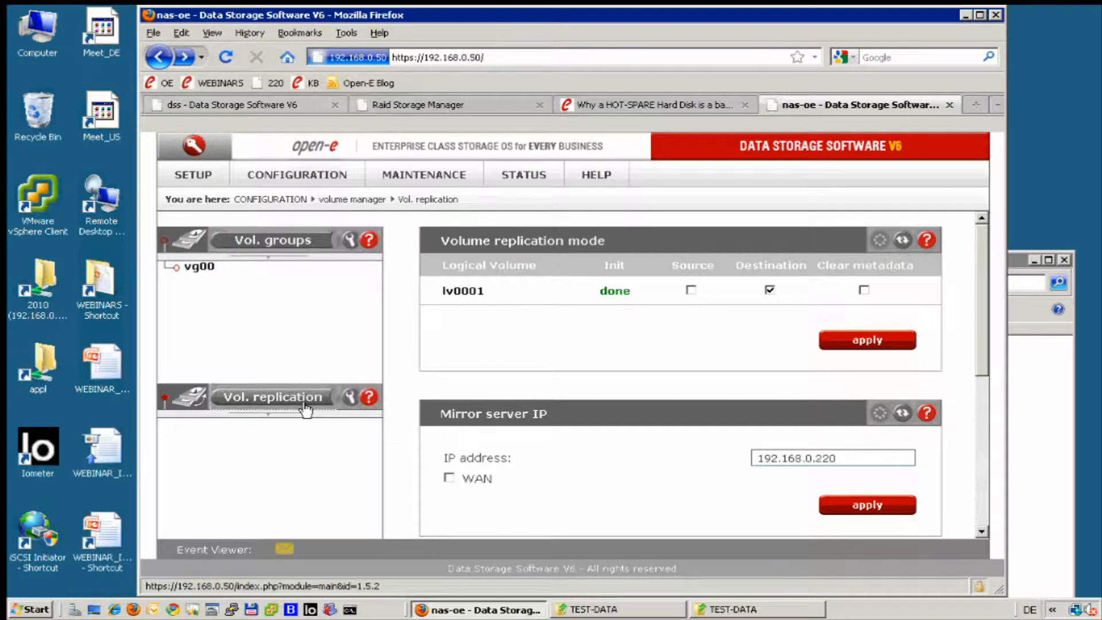
Return to the dss server's new replication task form and scan for destination volumes for source volume lv0001.
left_click(258, 104)
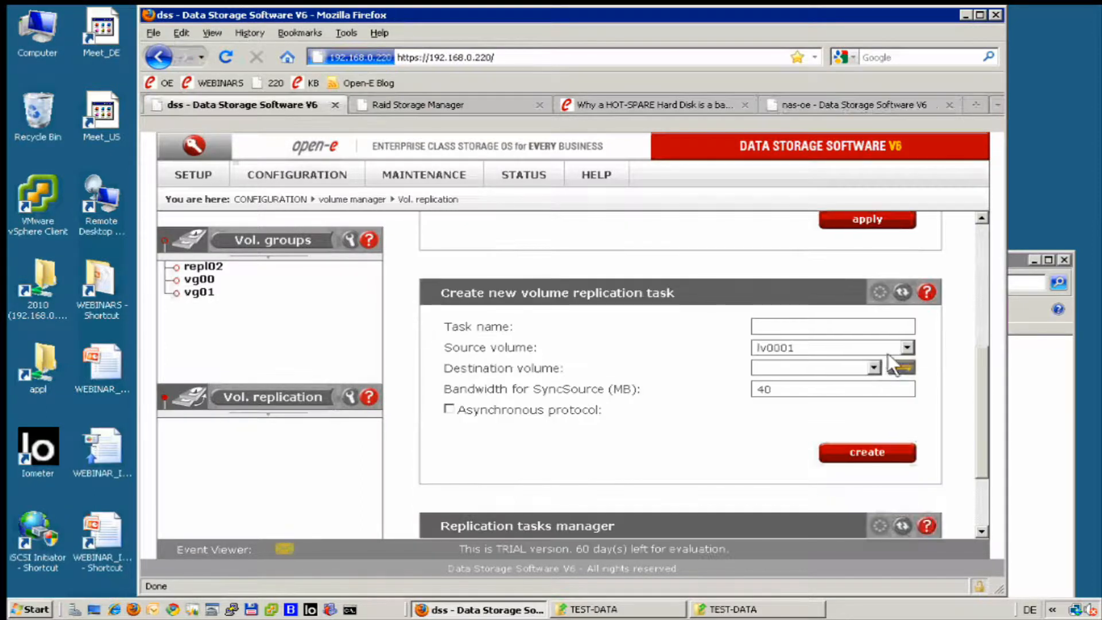
left_click(902, 368)
left_click(906, 347)
left_click(896, 364)
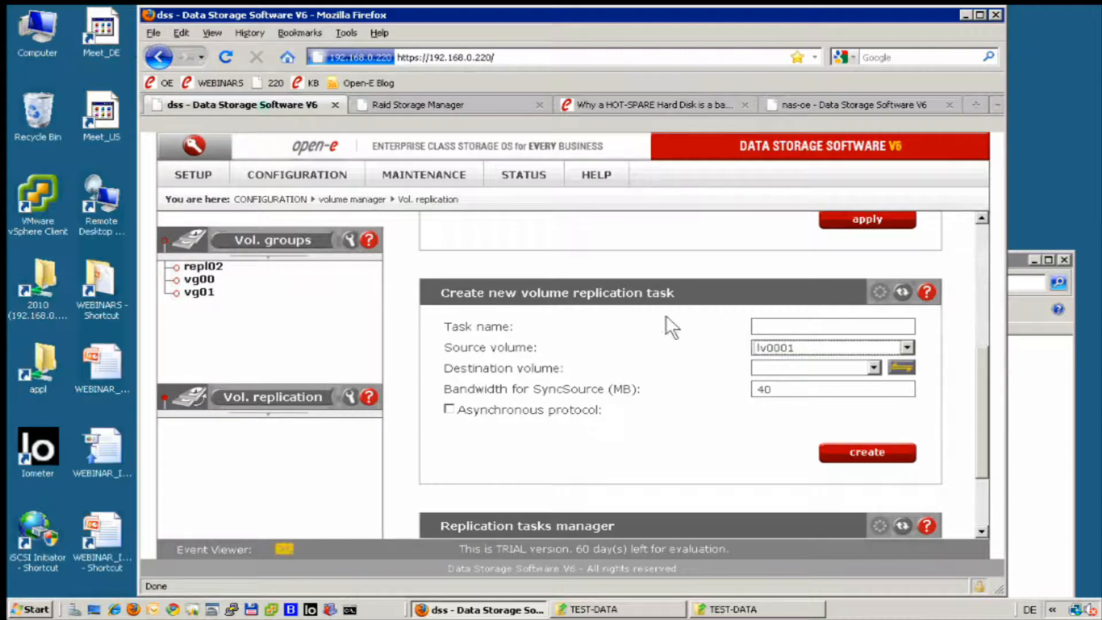
Review the dss server's volume replication mode, mirror server IP and task settings, and open its vg00 volume group.
left_click(275, 398)
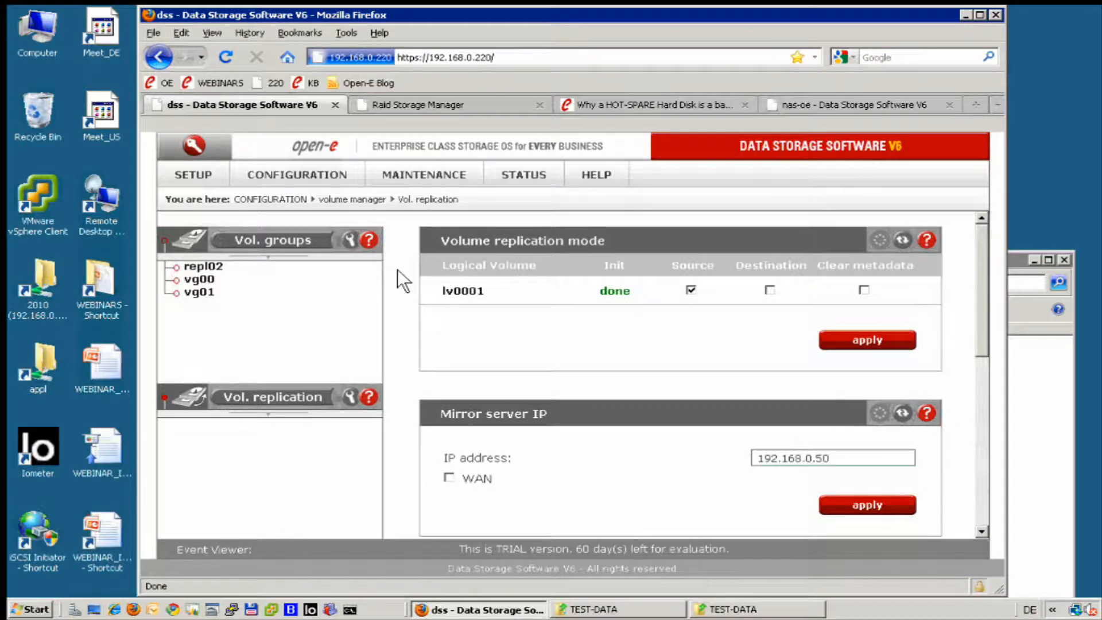
scroll(398, 270, "down", 5)
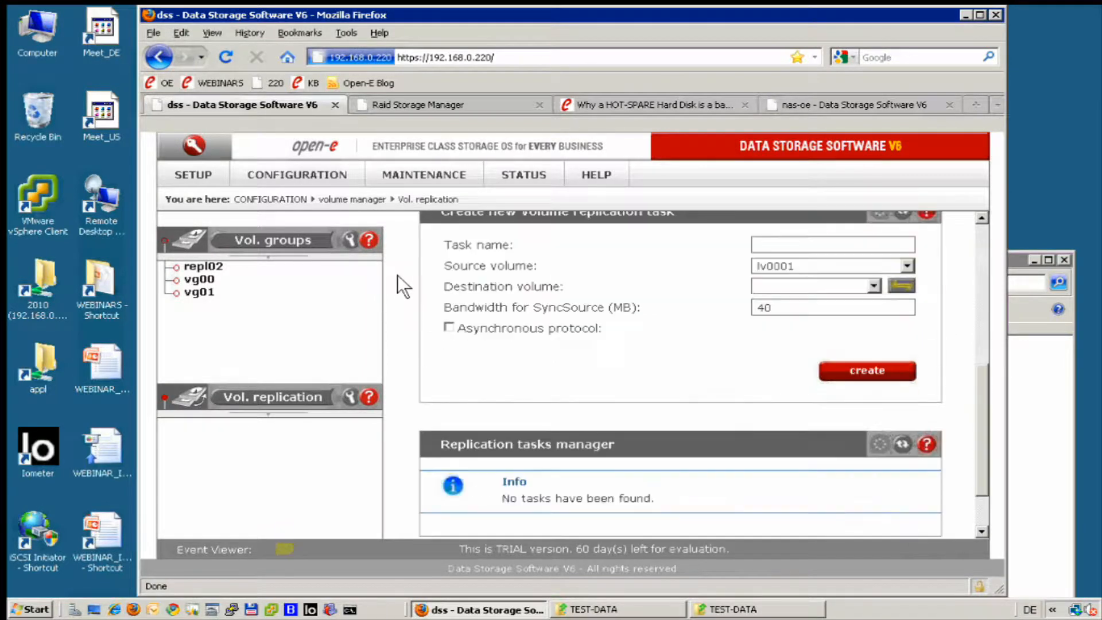
scroll(395, 277, "up", 3)
scroll(395, 278, "up", 3)
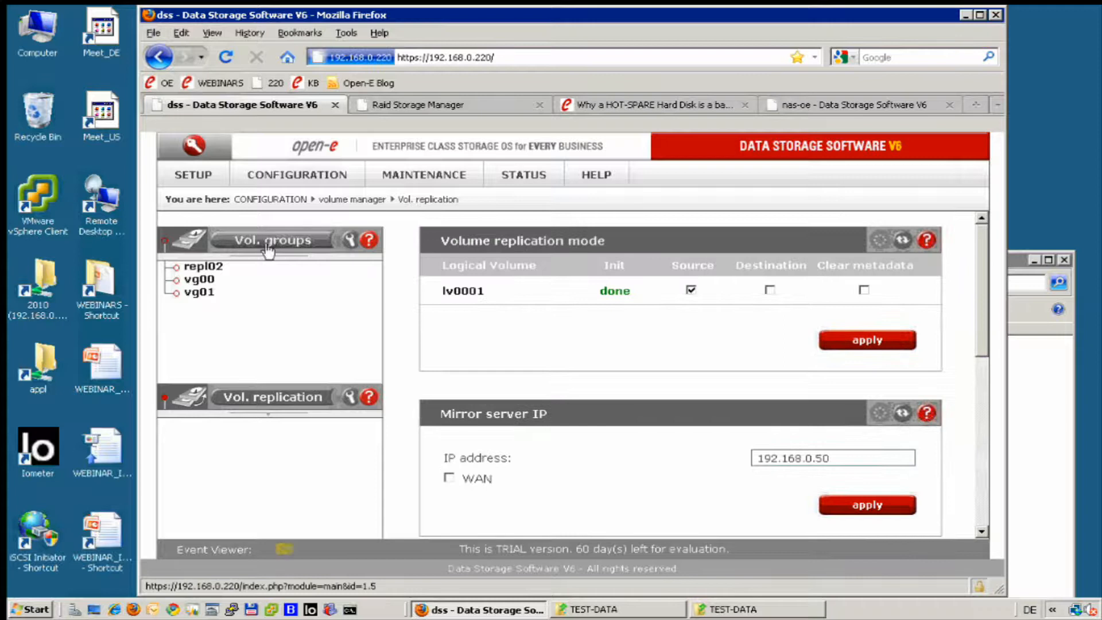
left_click(200, 279)
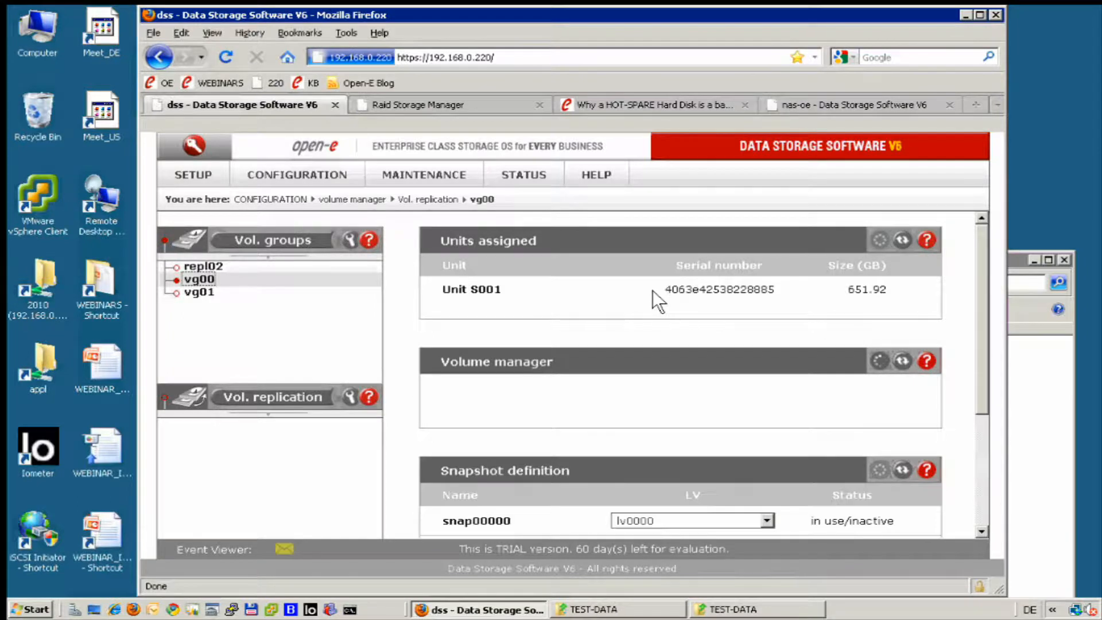
Examine the logical volumes, reserved space and available volume actions in the nas-oe server's vg00 volume group.
left_click(838, 103)
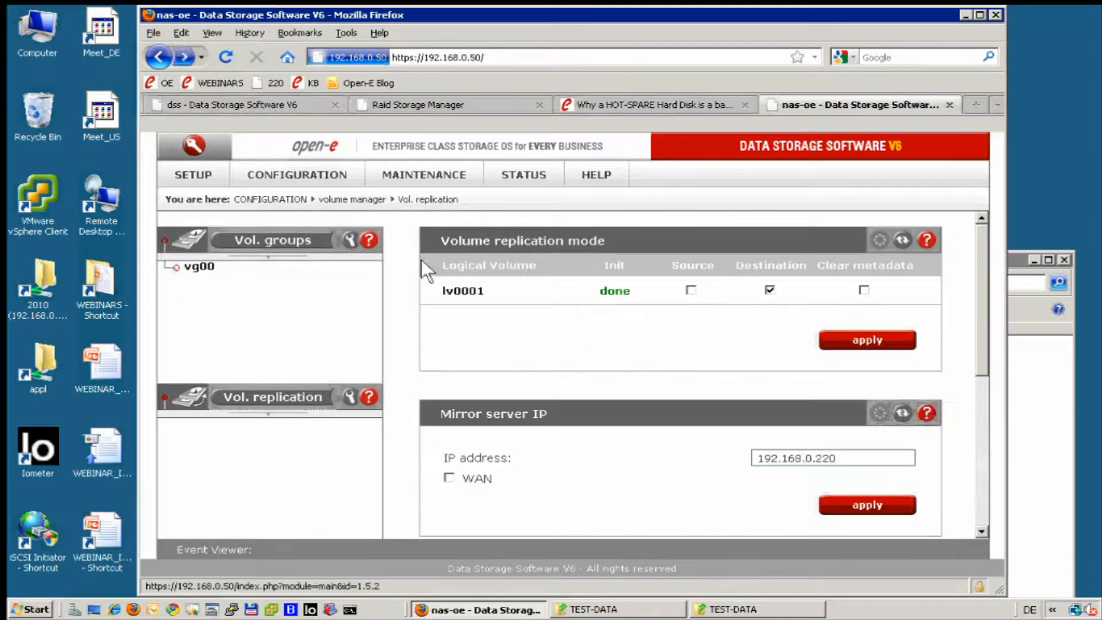
left_click(192, 266)
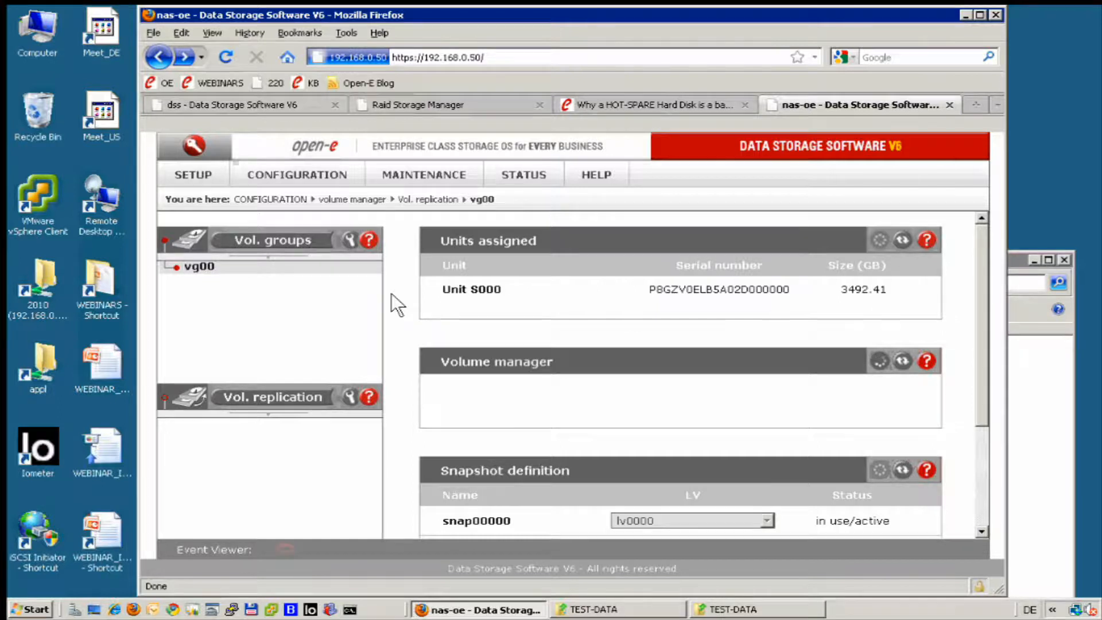
scroll(391, 294, "down", 3)
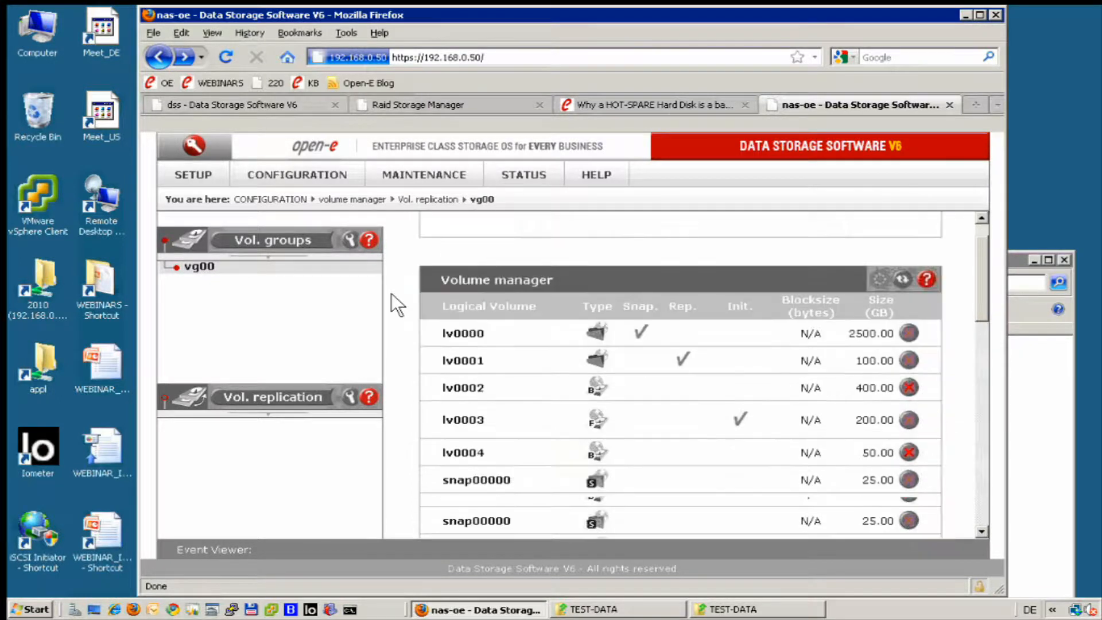
scroll(391, 294, "down", 1)
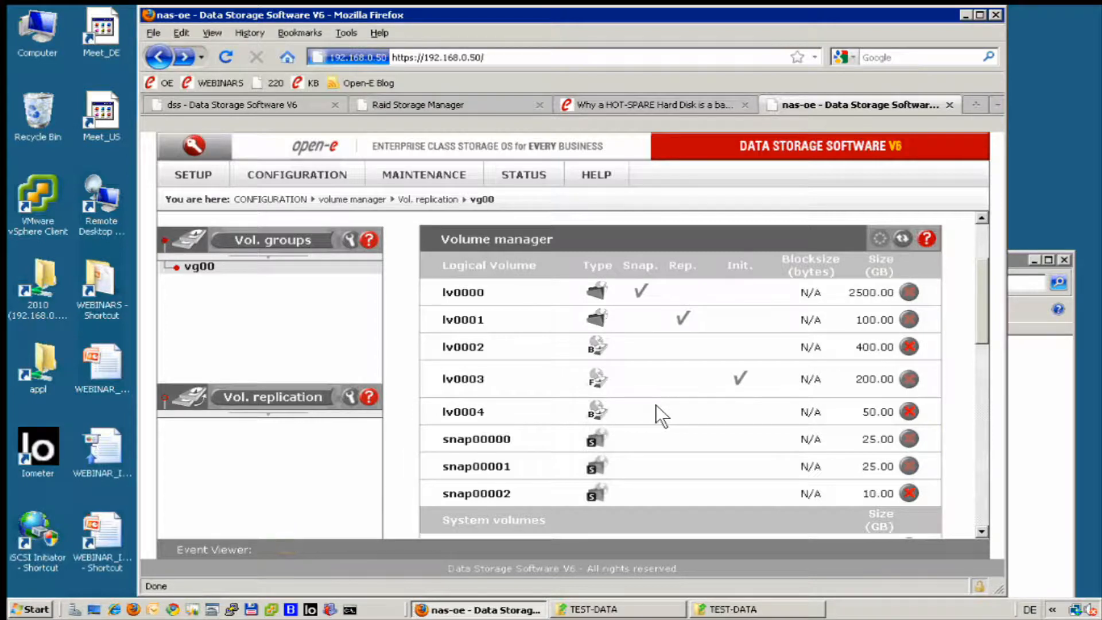
scroll(656, 405, "down", 3)
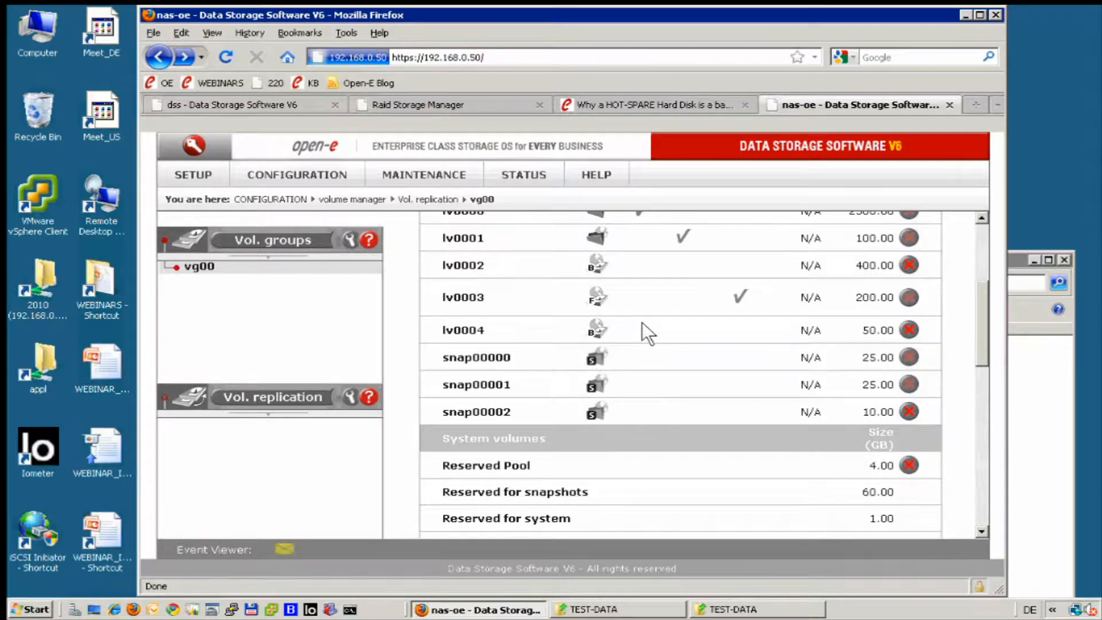
scroll(642, 322, "down", 5)
scroll(660, 377, "down", 4)
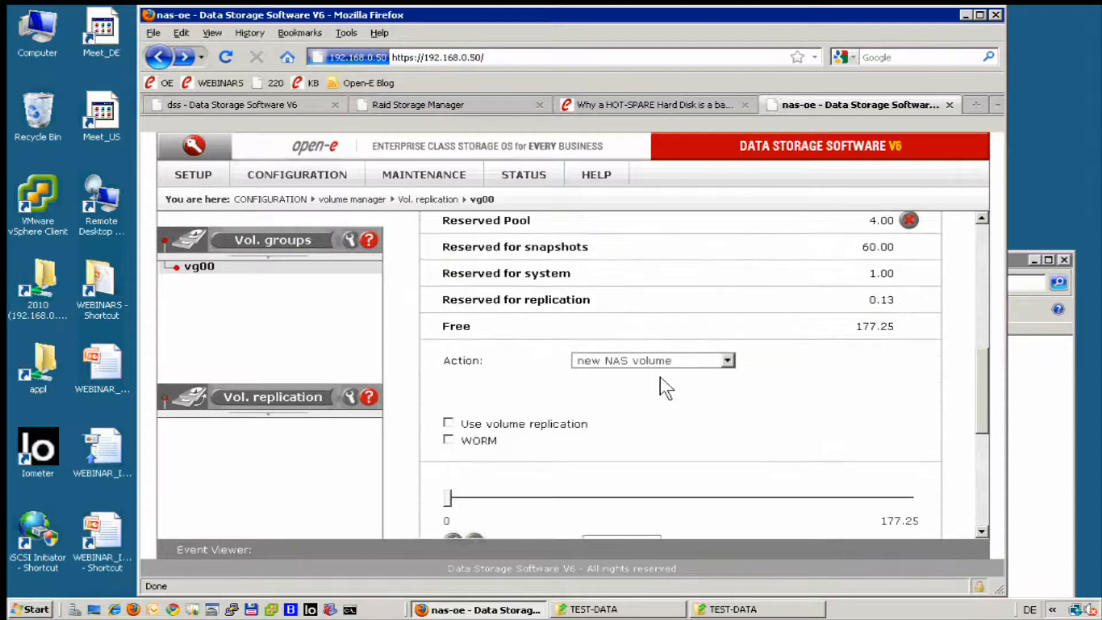
left_click(727, 360)
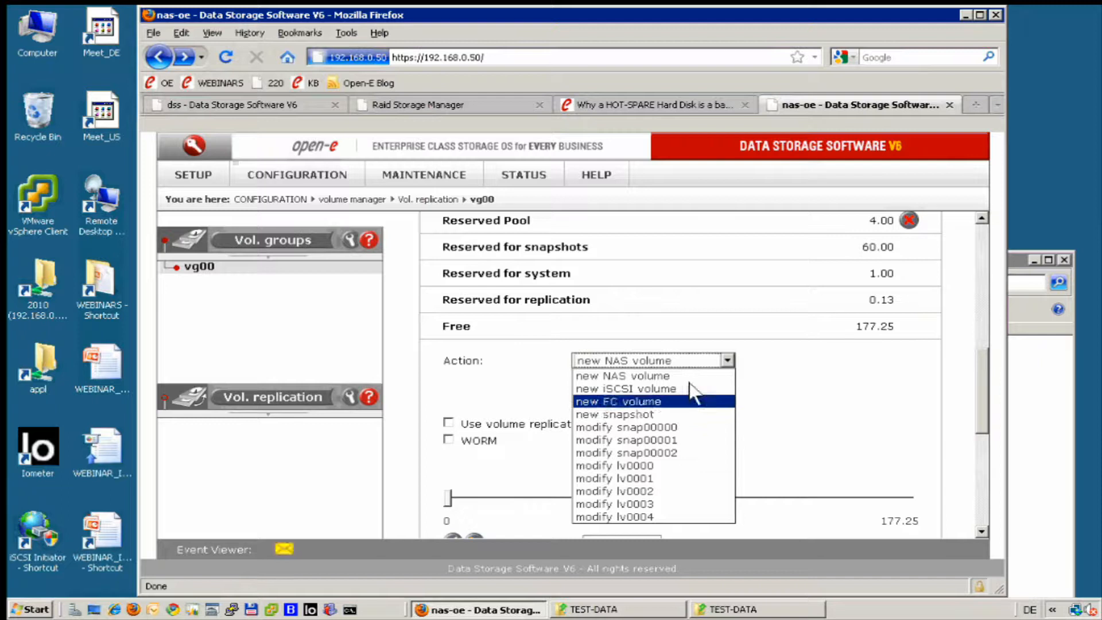
scroll(723, 300, "up", 8)
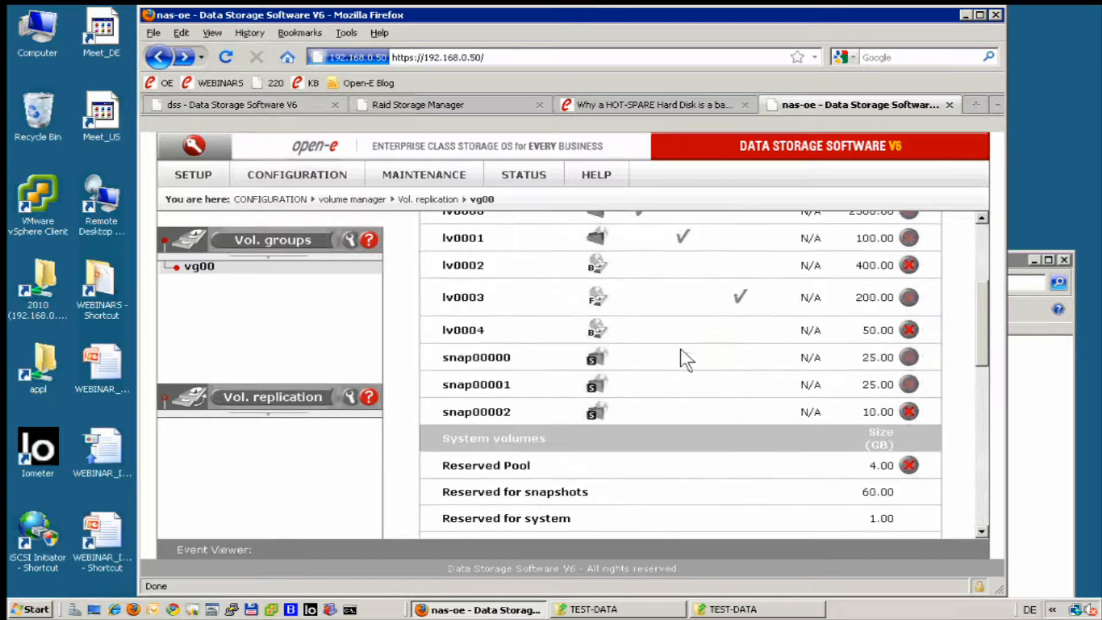
scroll(584, 323, "down", 2)
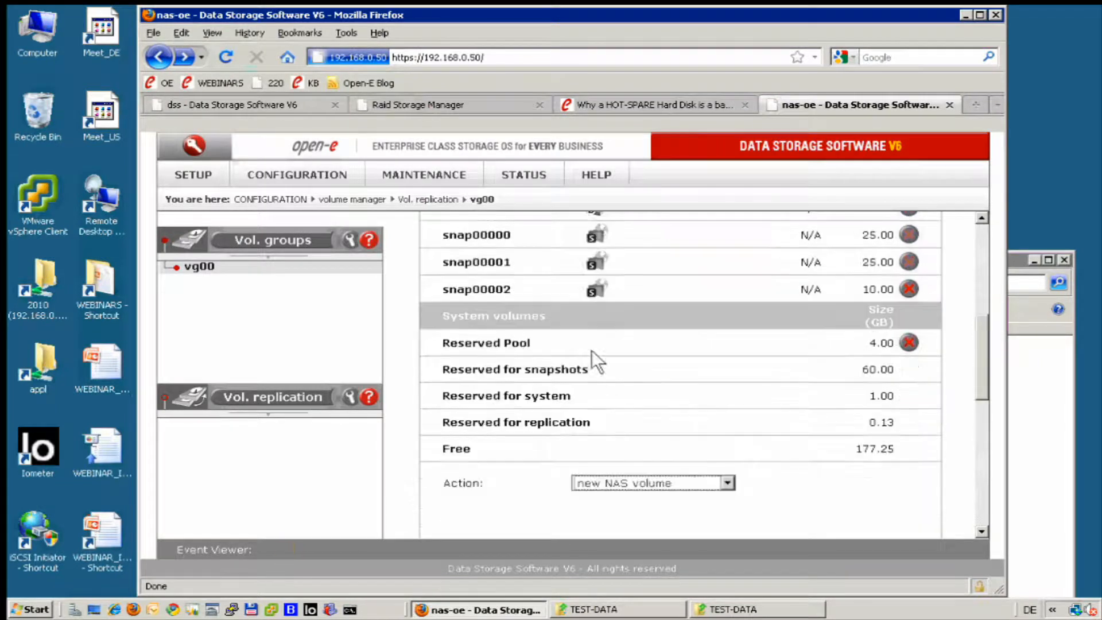
scroll(630, 401, "down", 5)
Try to modify lv0004 in the nas-oe server's vg00 so that it uses volume replication.
left_click(728, 320)
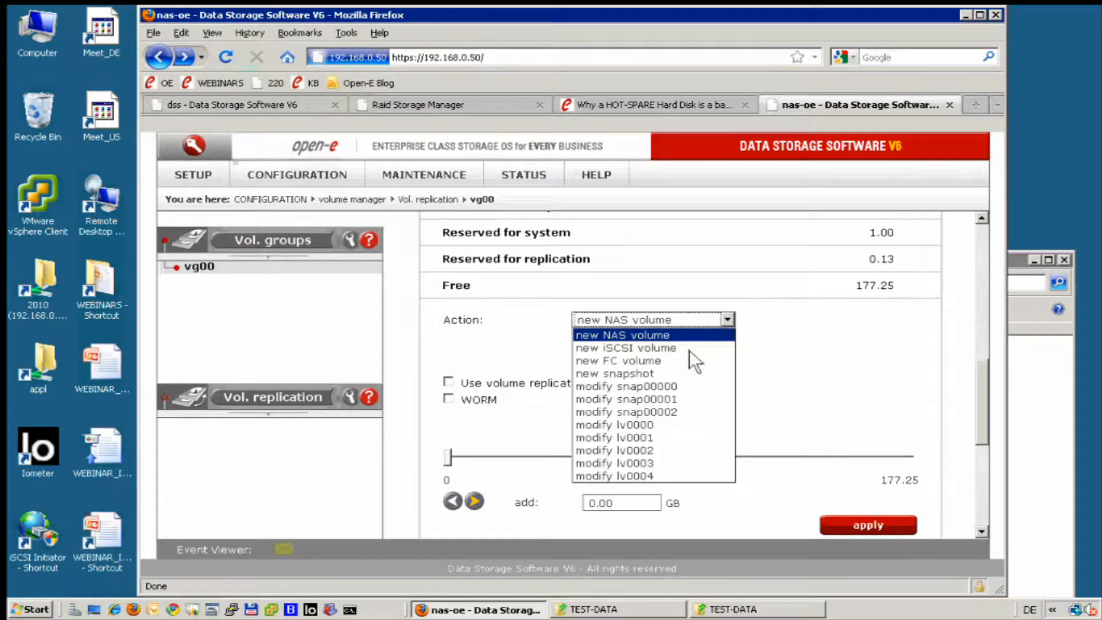
left_click(628, 476)
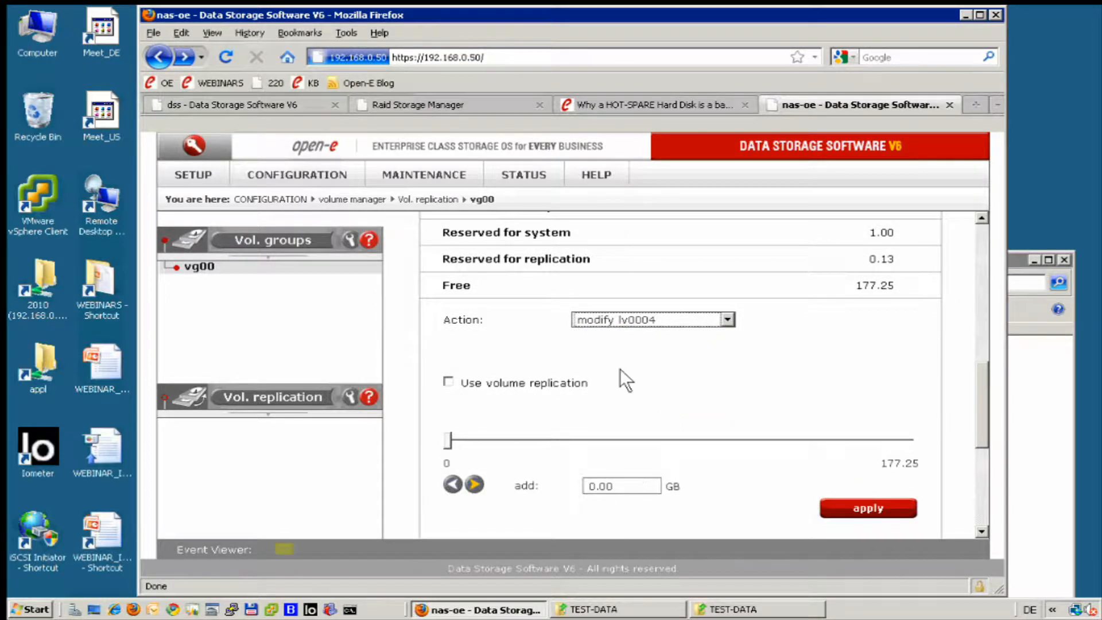
left_click(449, 382)
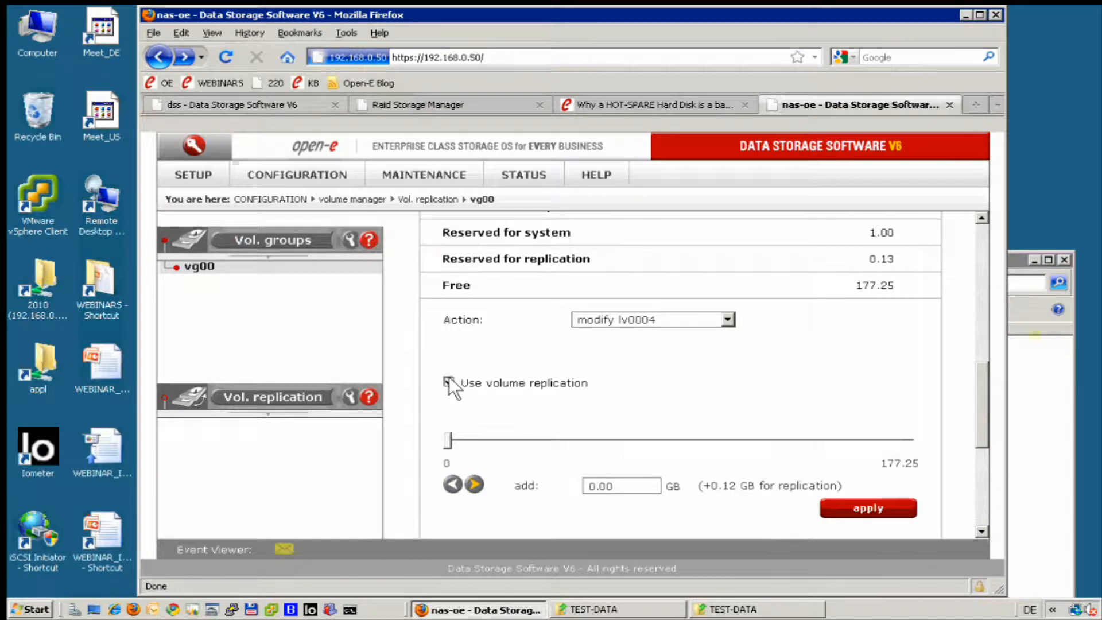
left_click(842, 503)
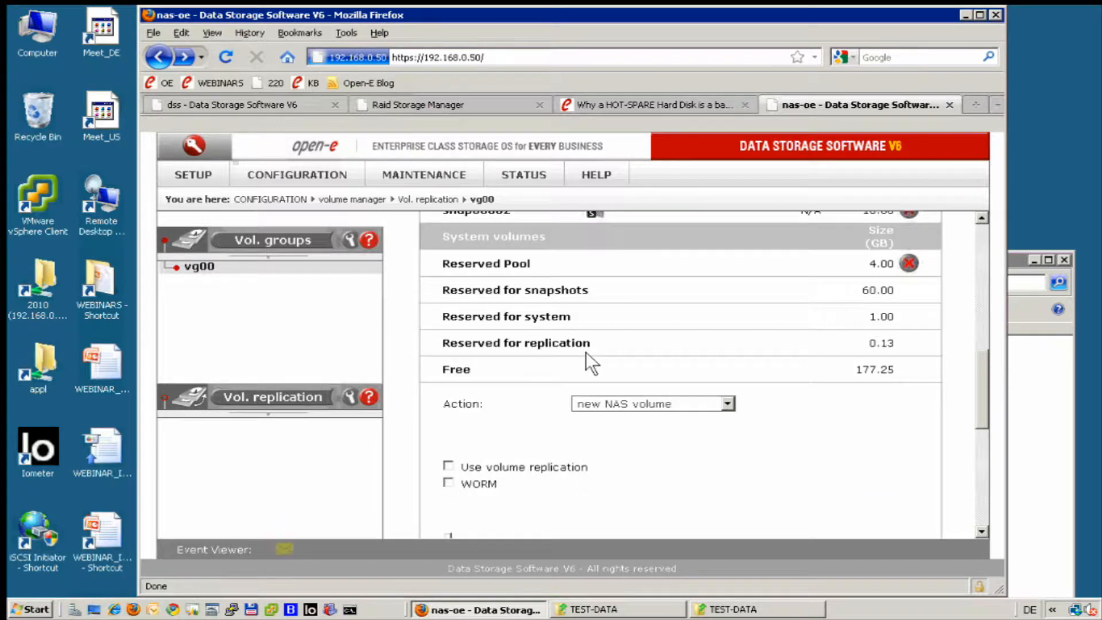
Refresh the nas-oe server's volume replication mode list and check lv0004's replication status in vg00.
left_click(295, 396)
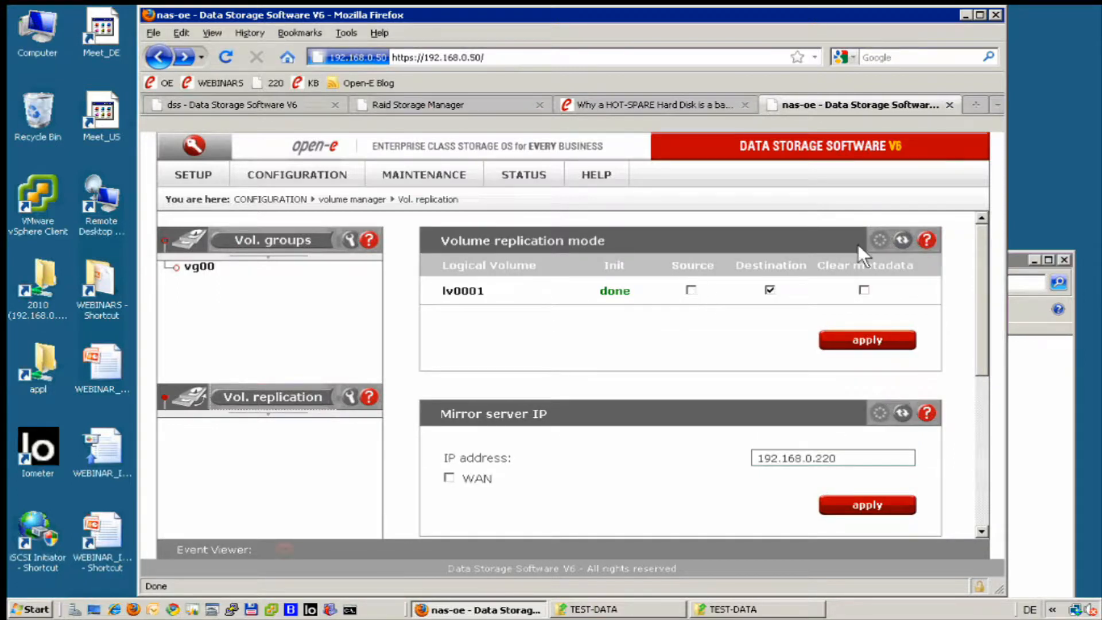
left_click(903, 239)
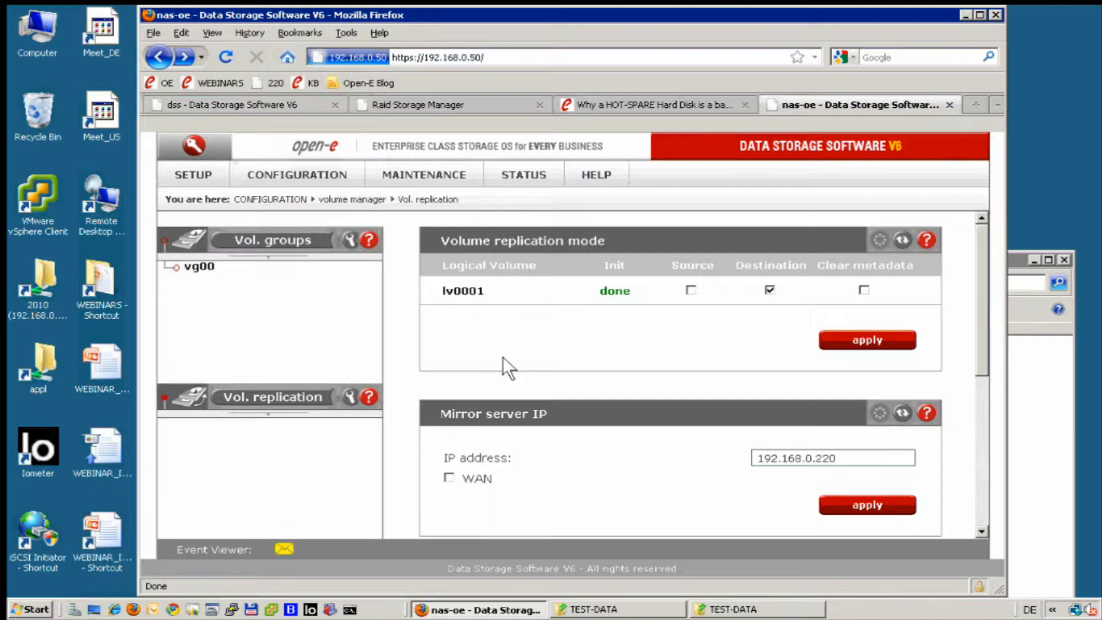
left_click(296, 405)
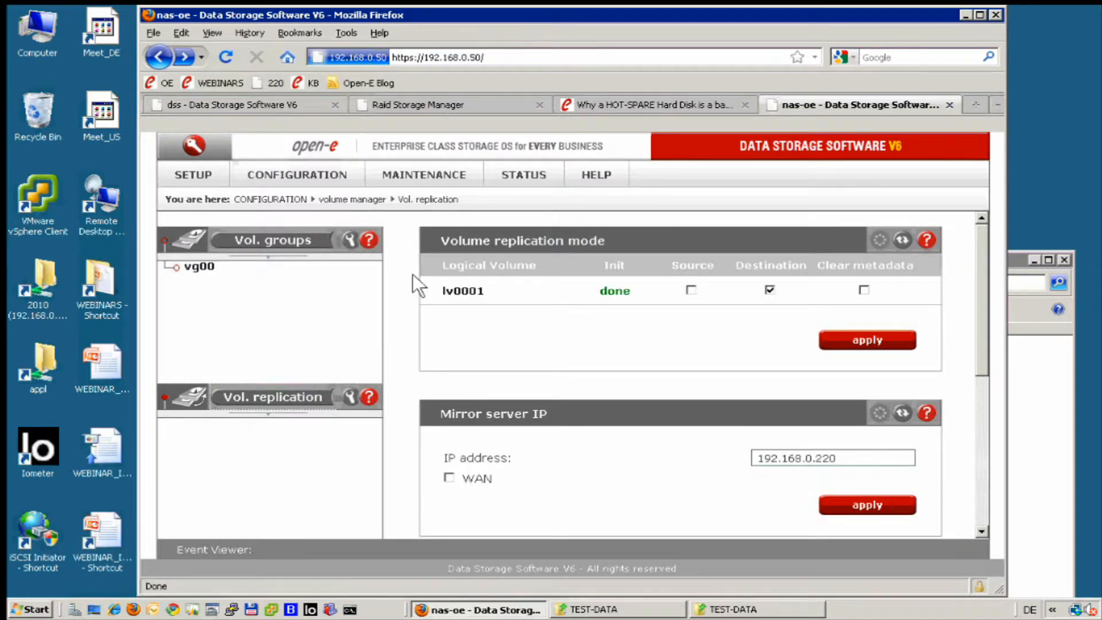
left_click(203, 267)
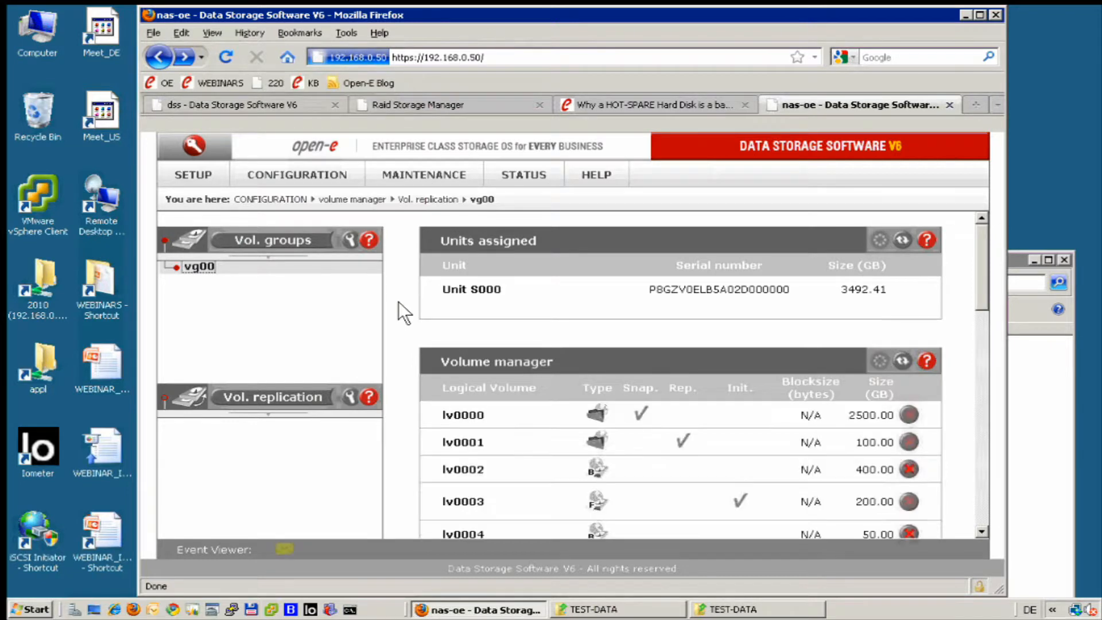
scroll(398, 301, "down", 3)
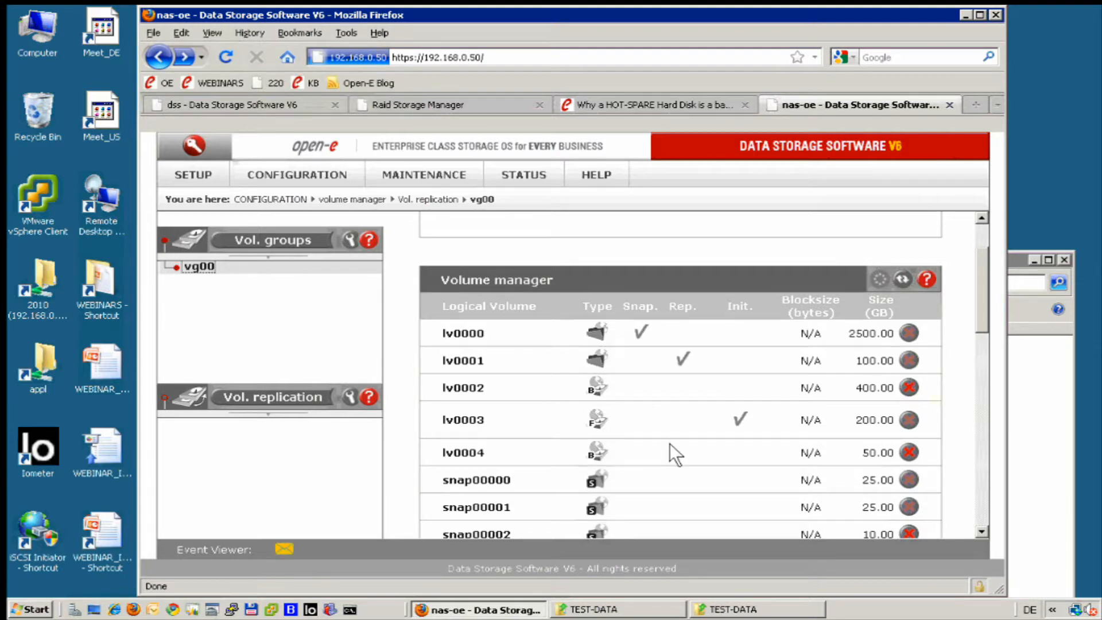
Modify logical volume lv0004 in the nas-oe server's vg00 to use volume replication, adding no extra capacity, and apply the change.
scroll(669, 443, "down", 1)
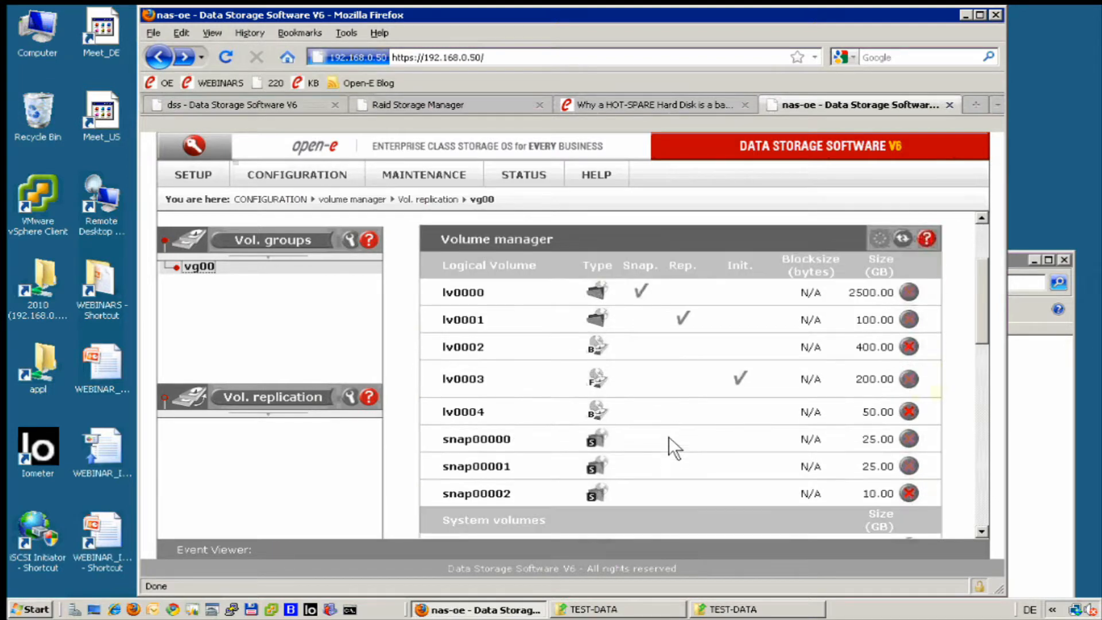
scroll(680, 418, "down", 1)
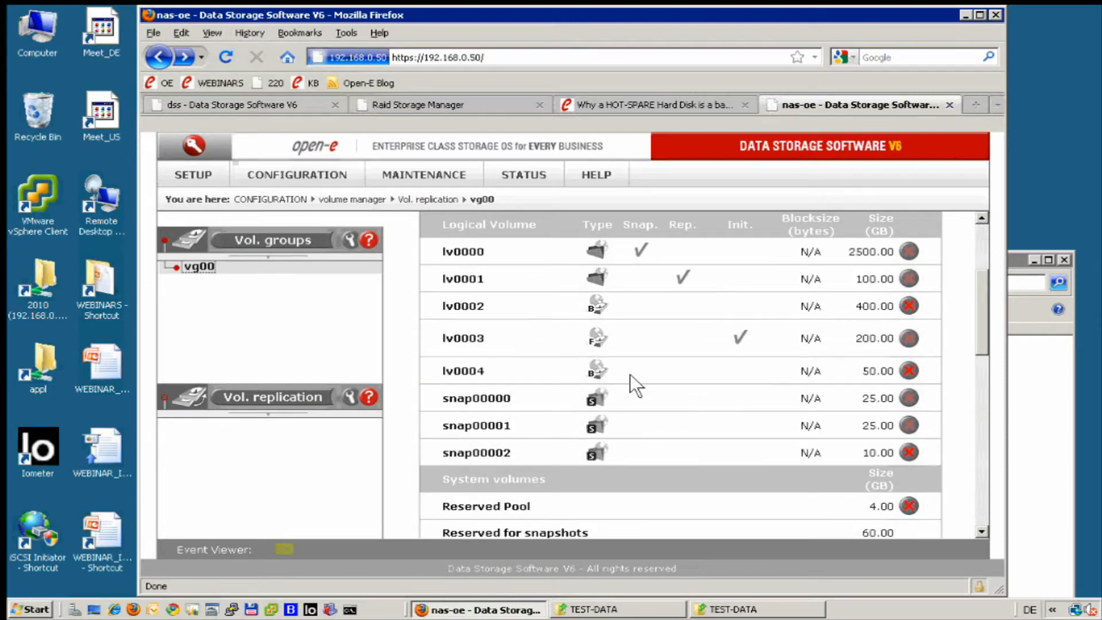
scroll(653, 363, "down", 6)
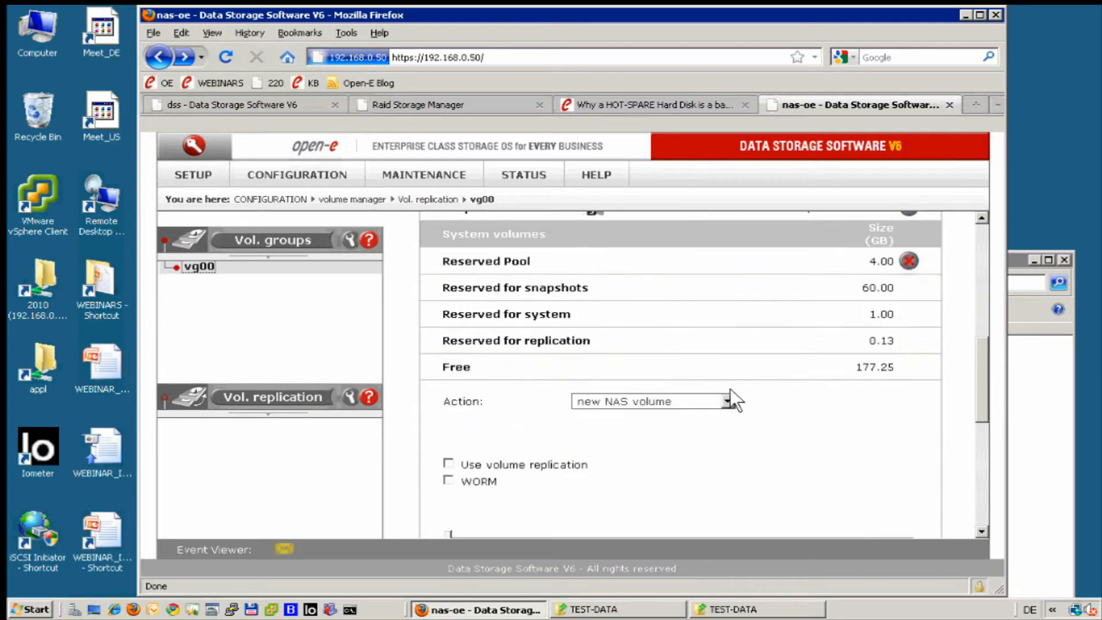
left_click(724, 400)
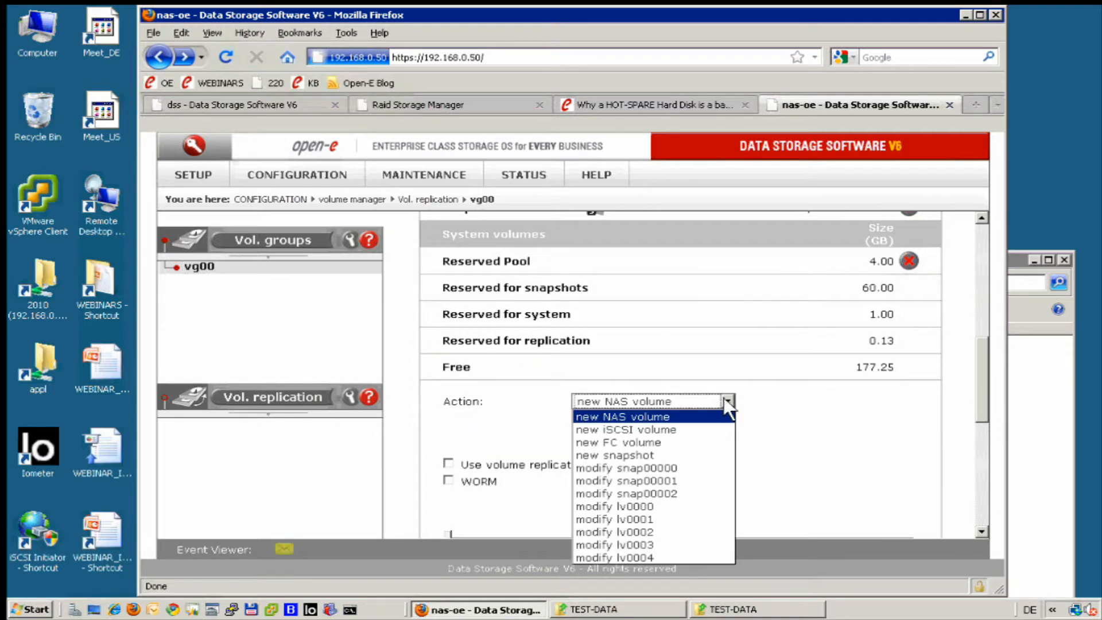
left_click(654, 545)
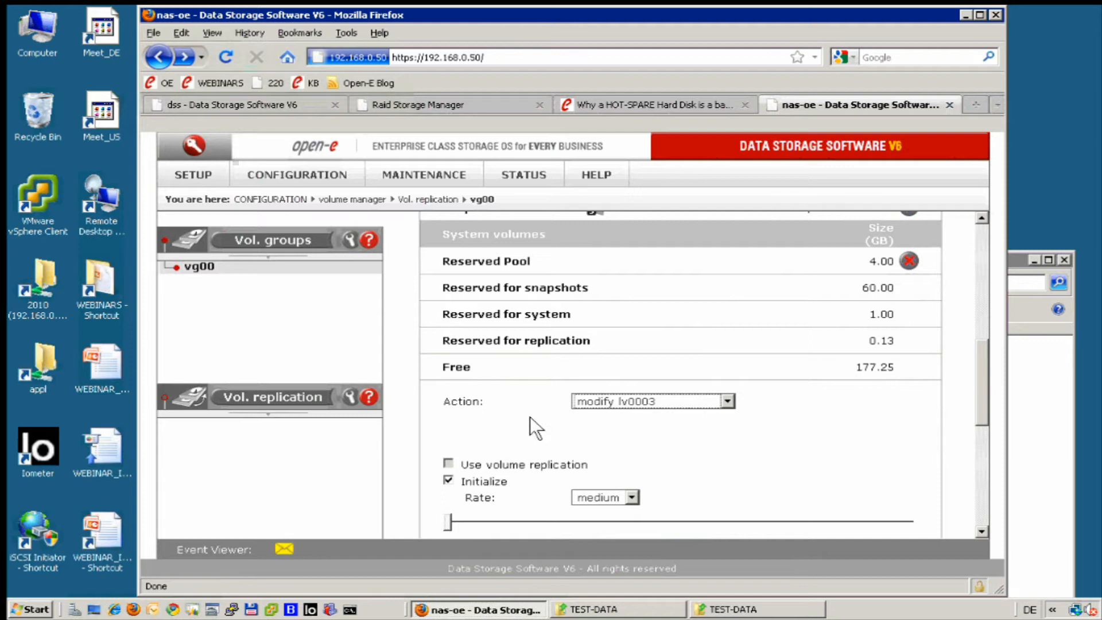
scroll(534, 414, "down", 2)
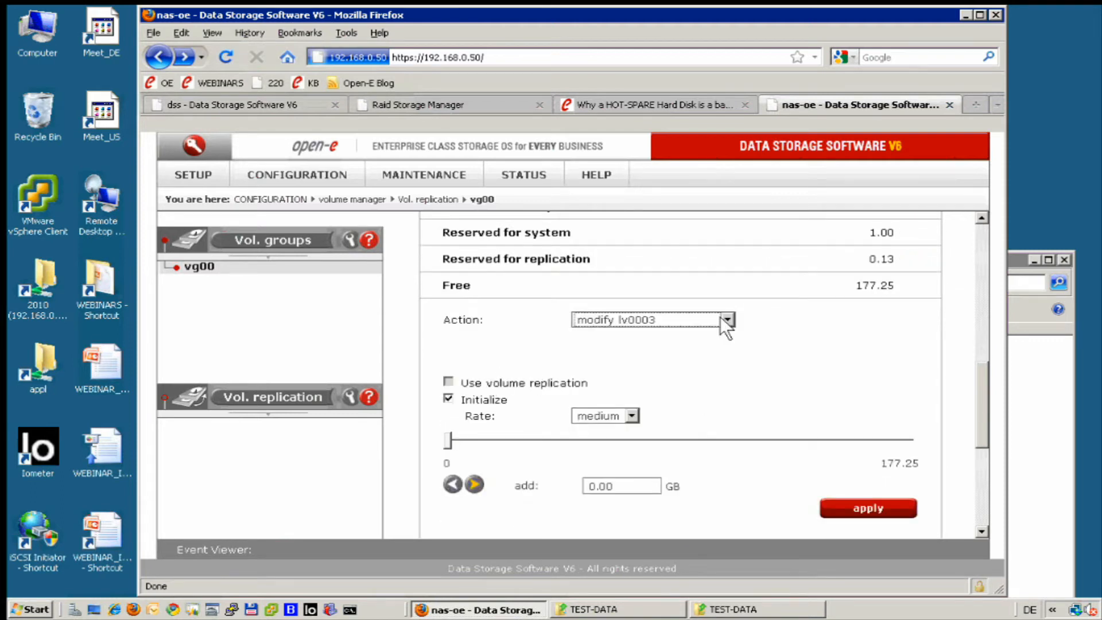
left_click(725, 320)
left_click(666, 475)
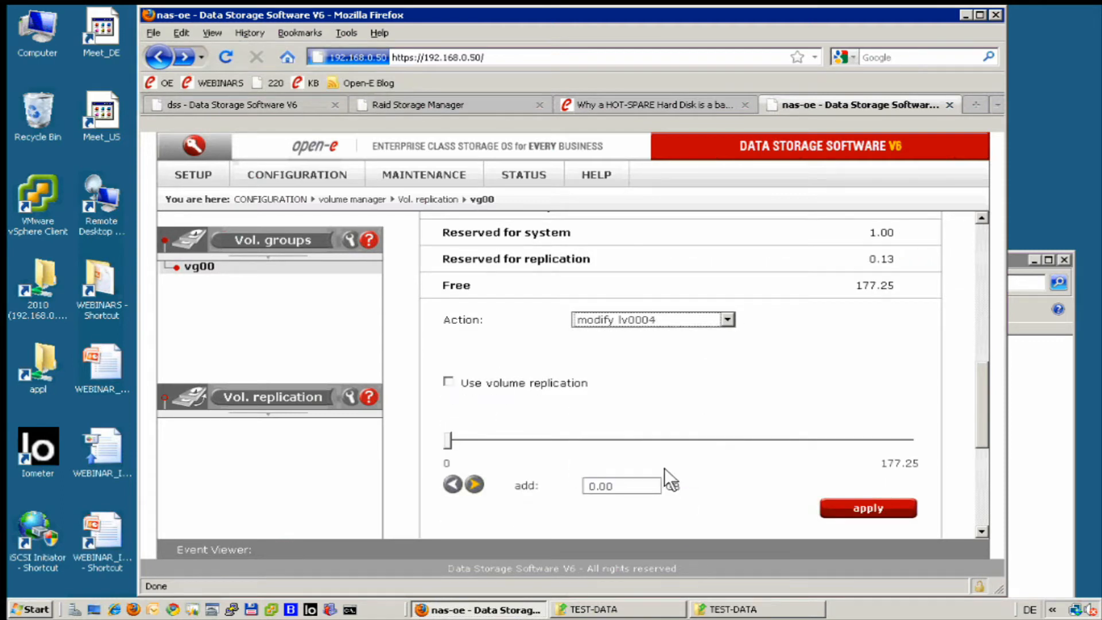
left_click(445, 375)
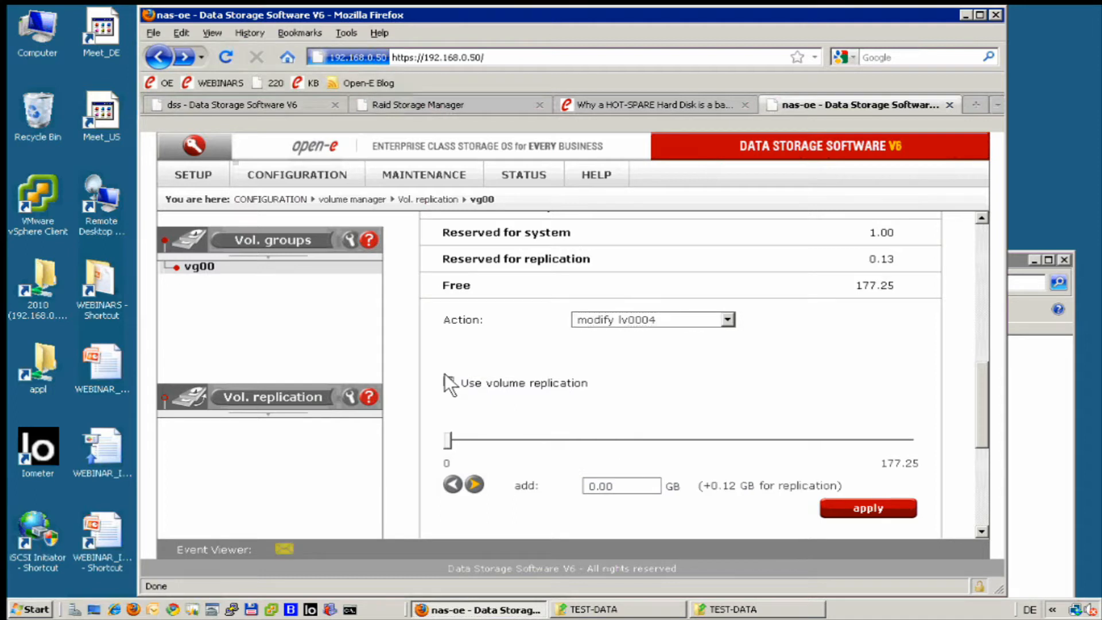
left_click(848, 508)
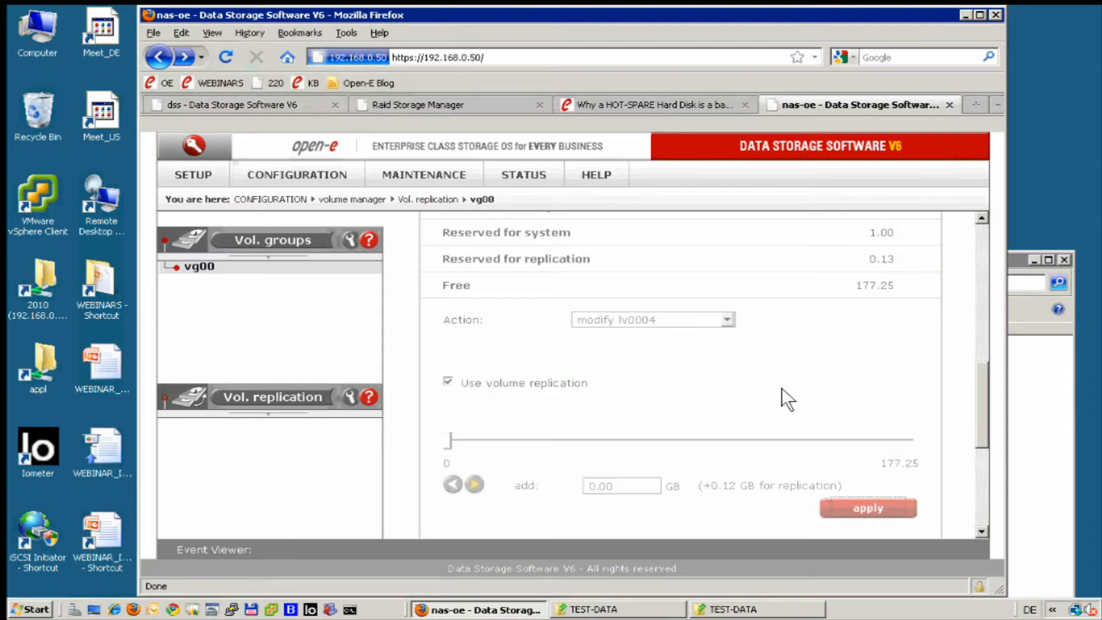